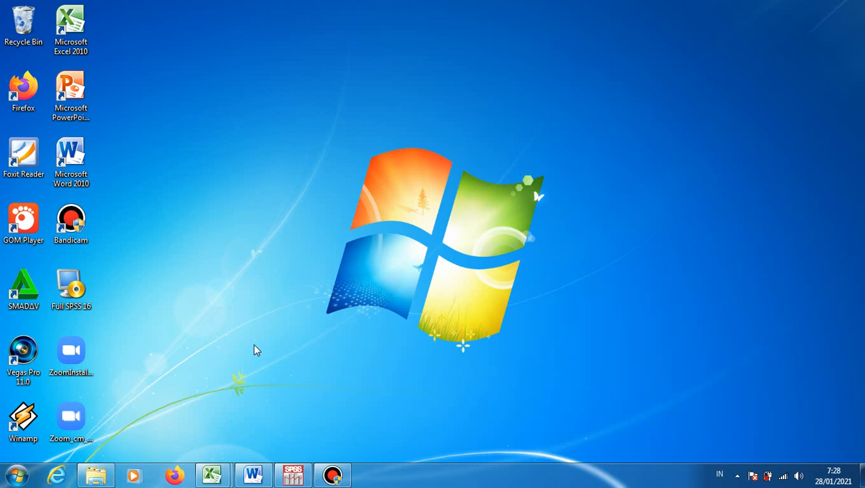
# Open workbook 97 in Excel and examine the example titles and data on the INDEPENDENT T TEST, PAIRED T TEST and ONE WAY ANNOVA sheets
pyautogui.moveTo(229, 478)
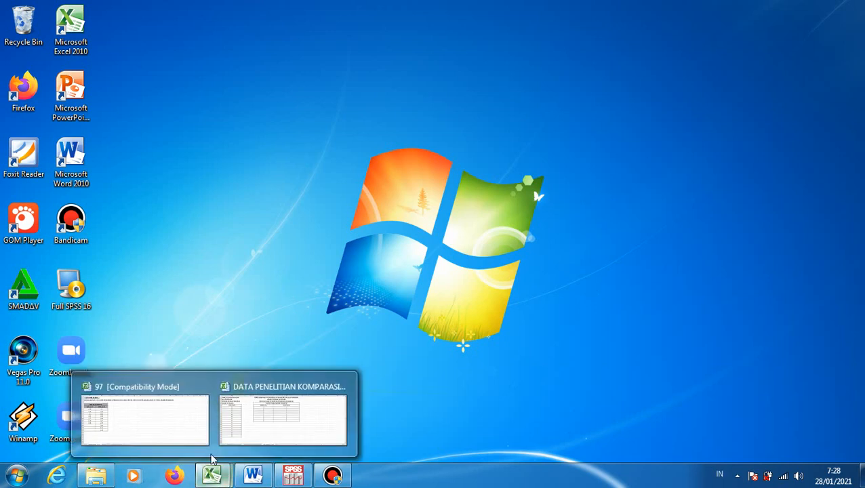
pyautogui.click(194, 433)
pyautogui.moveTo(219, 475)
pyautogui.click(166, 435)
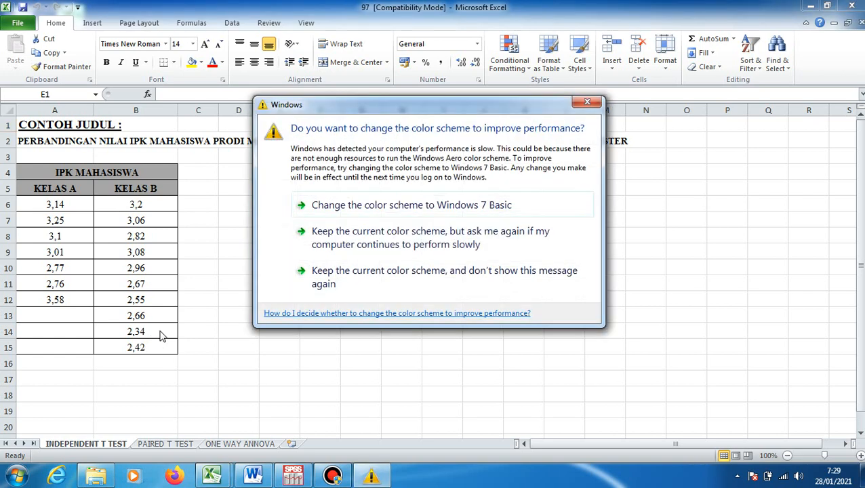
pyautogui.click(587, 101)
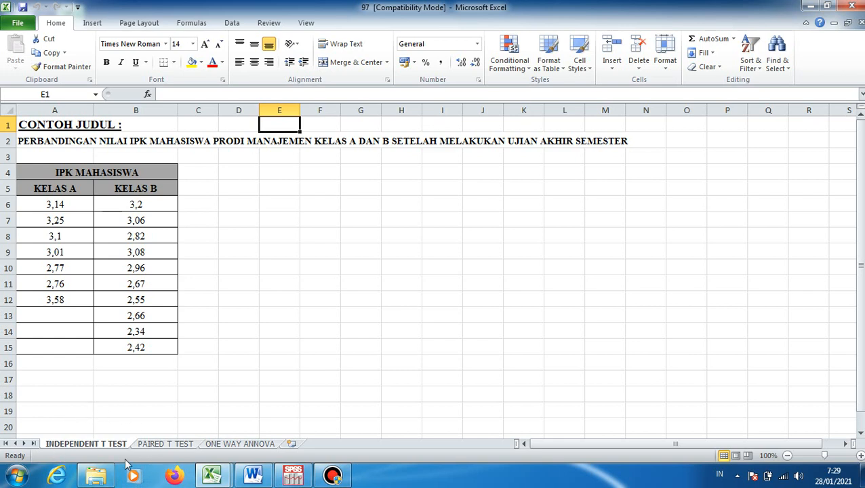
pyautogui.click(166, 444)
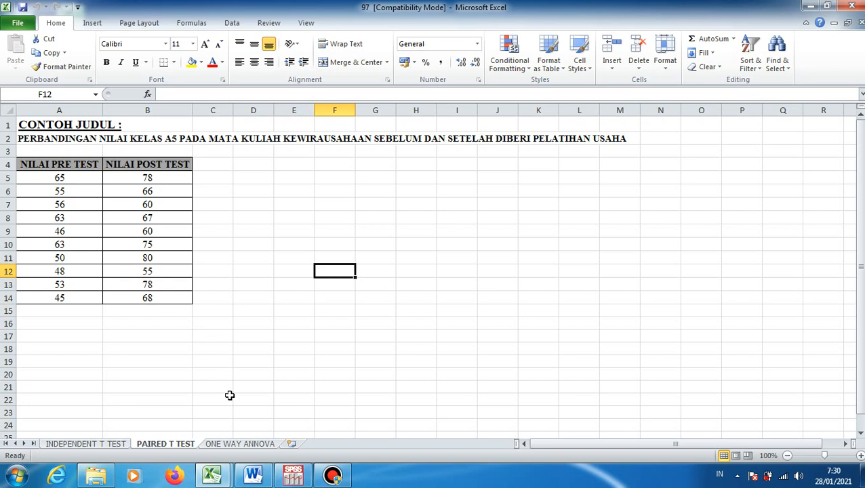
pyautogui.click(238, 445)
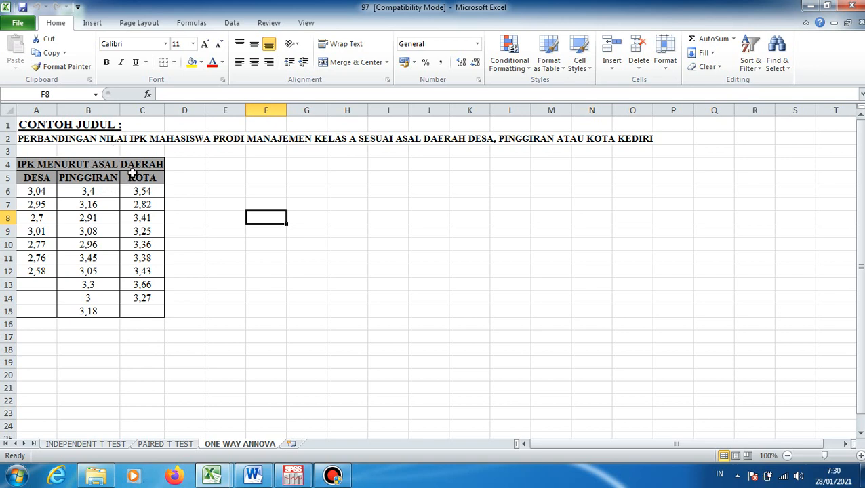
pyautogui.click(105, 445)
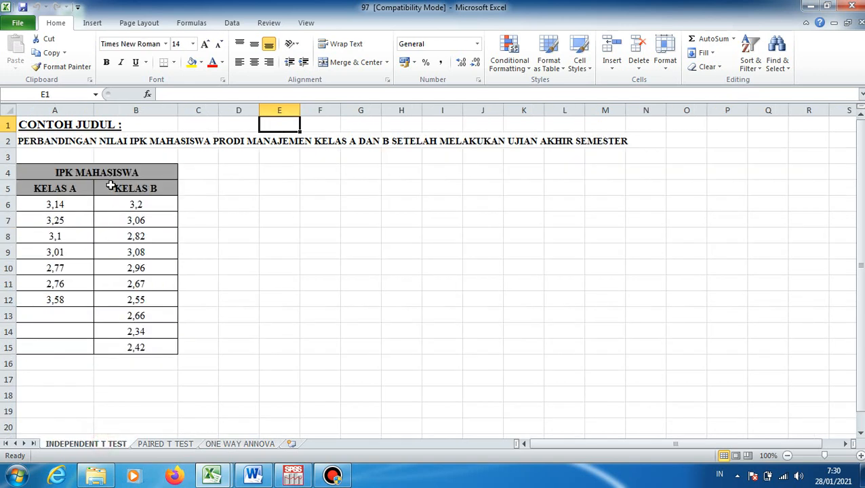
pyautogui.click(231, 445)
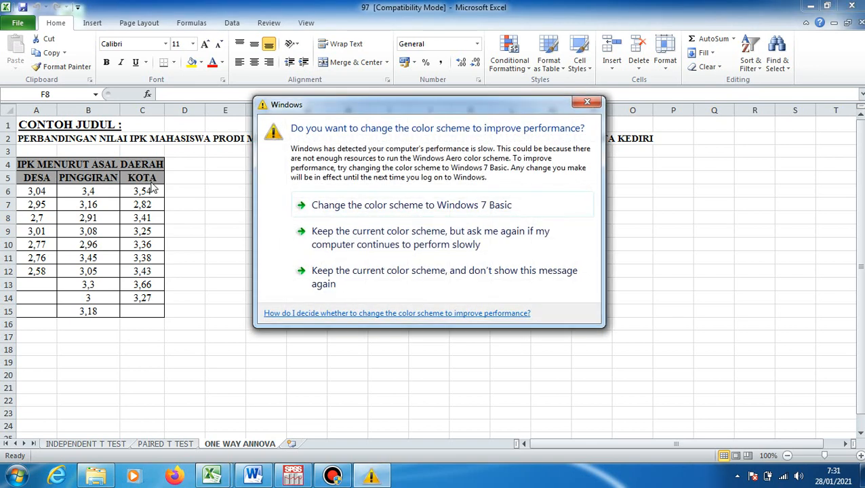
pyautogui.click(586, 102)
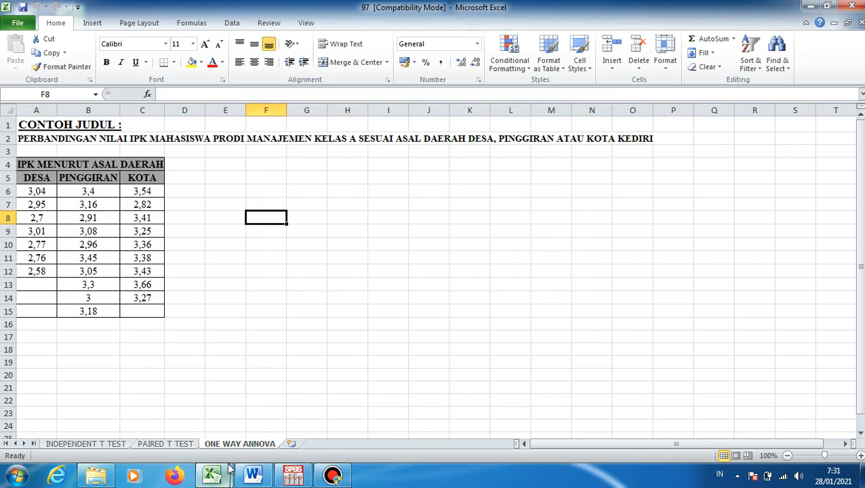
pyautogui.click(119, 446)
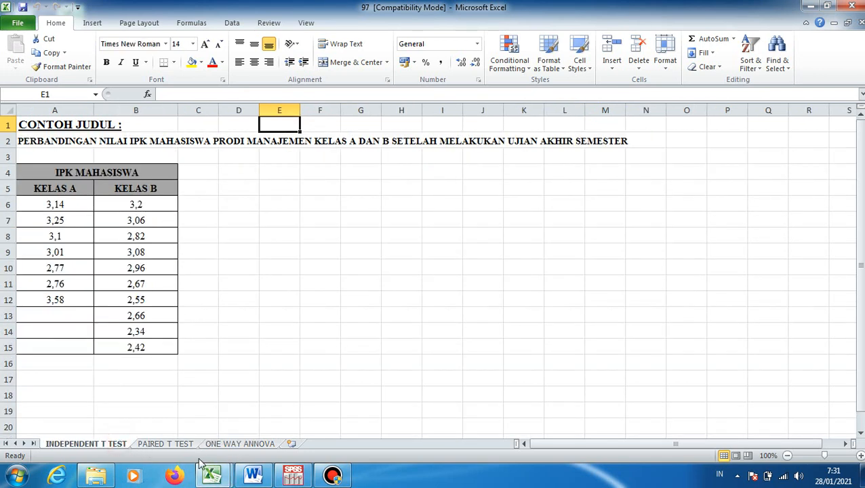
# Switch to the LAPORAN PENELITIAN KOMPARASI report in Word and highlight the bold research title above section 1.2
pyautogui.click(215, 478)
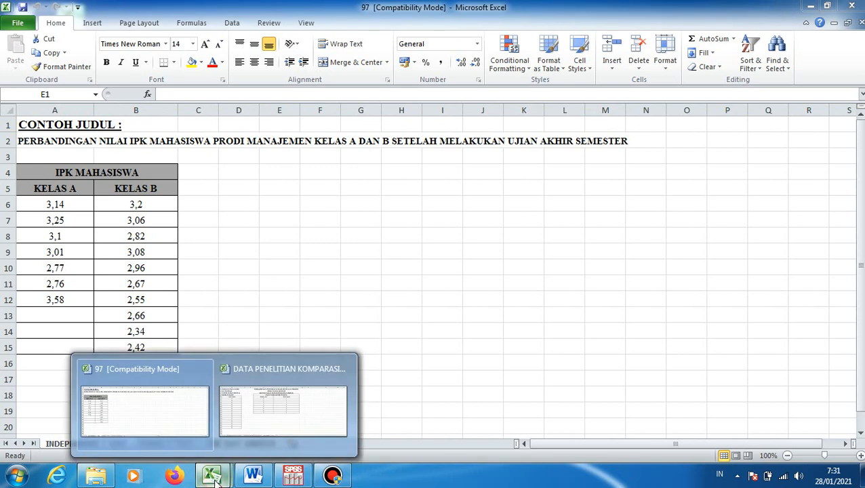
pyautogui.click(257, 472)
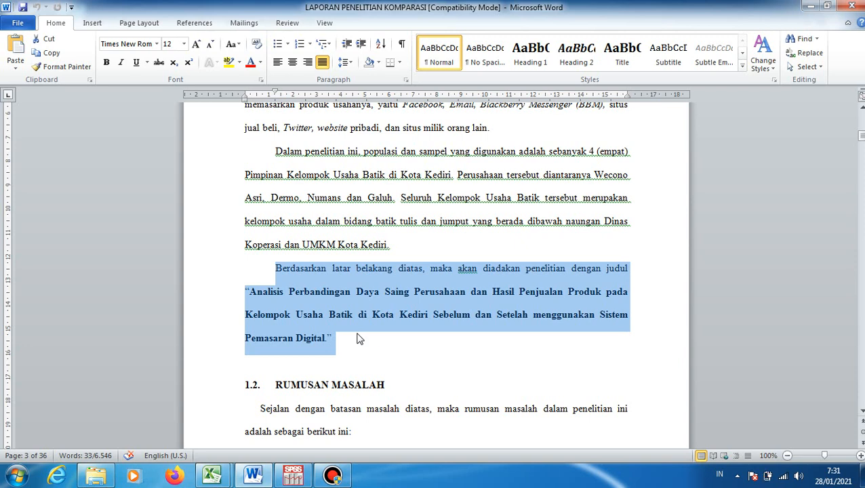
pyautogui.click(339, 305)
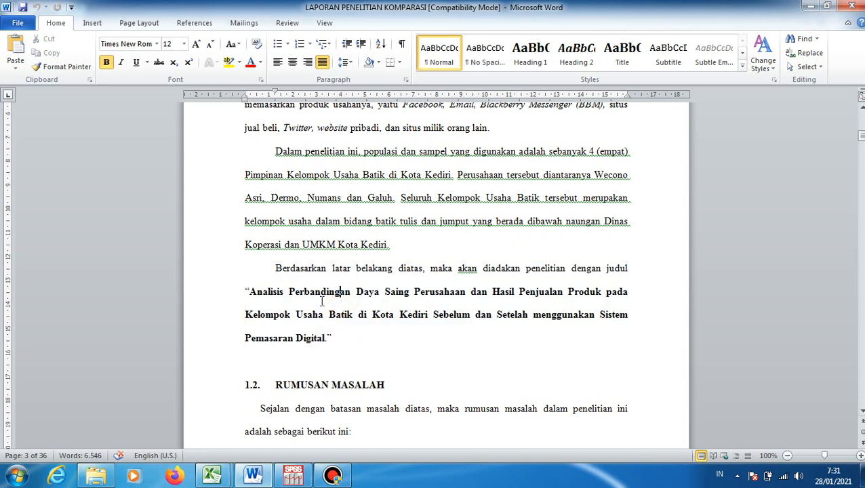
pyautogui.moveTo(249, 290); pyautogui.dragTo(349, 340)
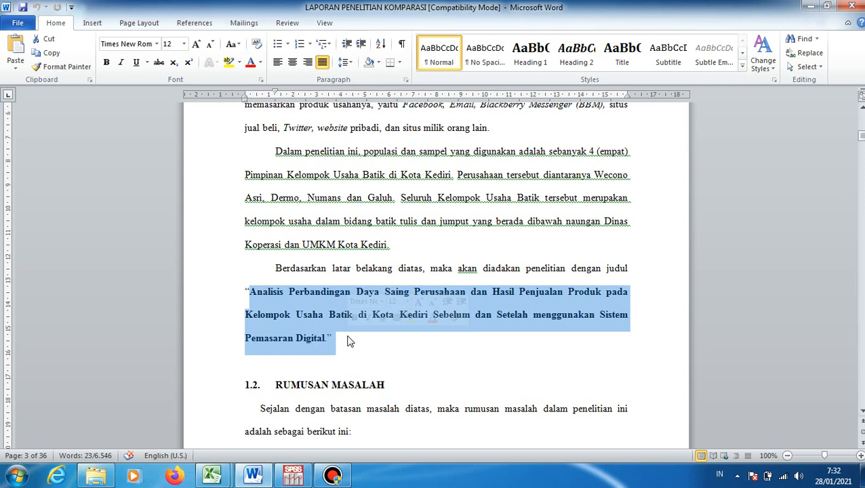
pyautogui.click(349, 341)
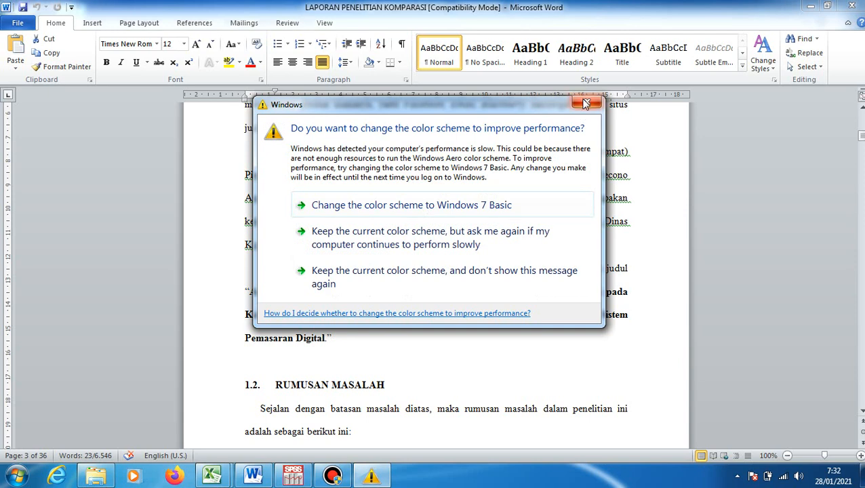
pyautogui.click(586, 103)
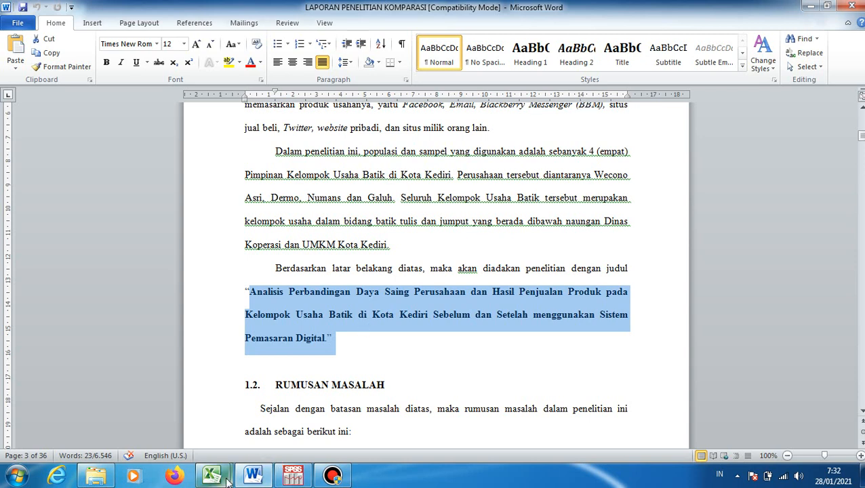
# Switch to the DATA PENELITIAN KOMPARASI workbook in Excel and view its PENINGKATAN DAYA SAING sheet
pyautogui.moveTo(227, 480)
pyautogui.click(281, 444)
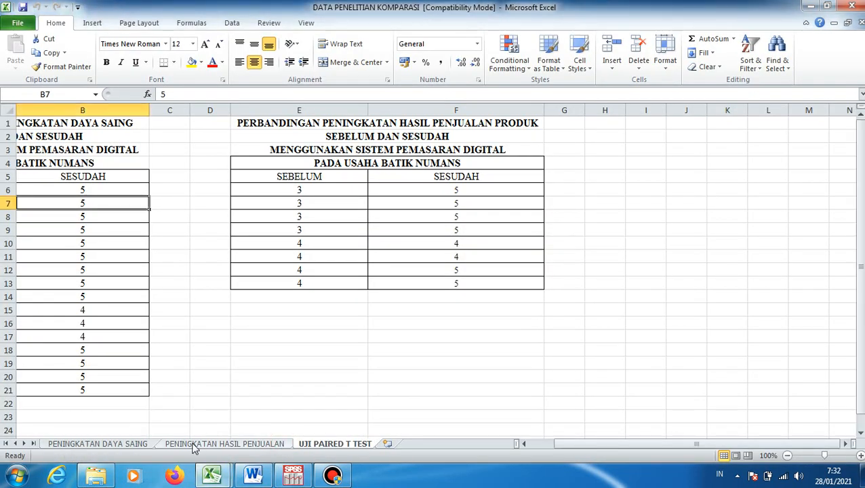
pyautogui.click(140, 444)
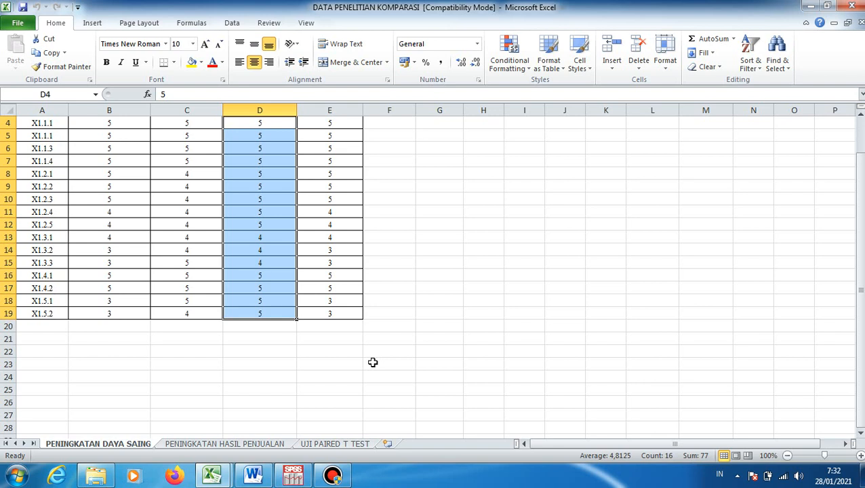
# Return to workbook 97 and examine the research title in A2 and the KELAS A and KELAS B value ranges
pyautogui.click(217, 472)
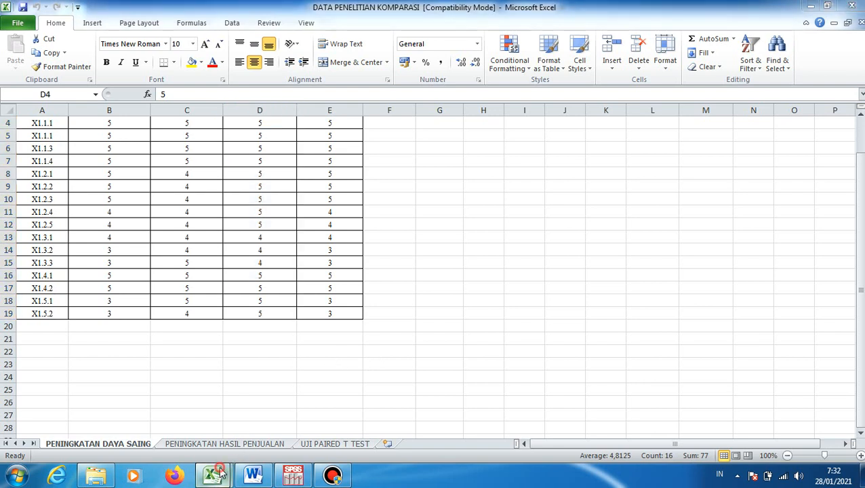
pyautogui.click(187, 437)
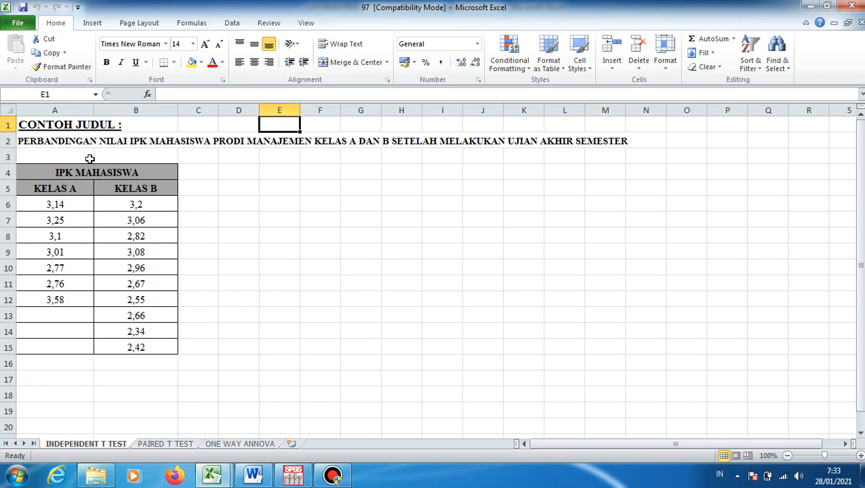
pyautogui.click(60, 141)
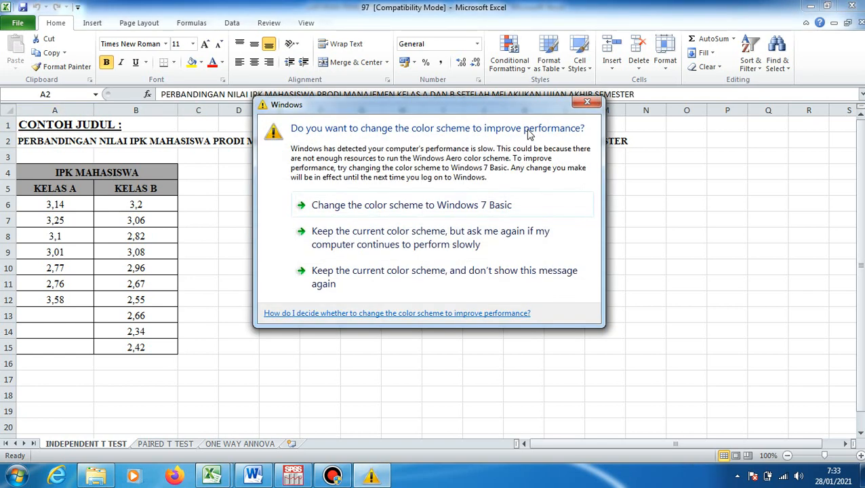
pyautogui.click(587, 102)
pyautogui.moveTo(634, 94); pyautogui.dragTo(195, 85)
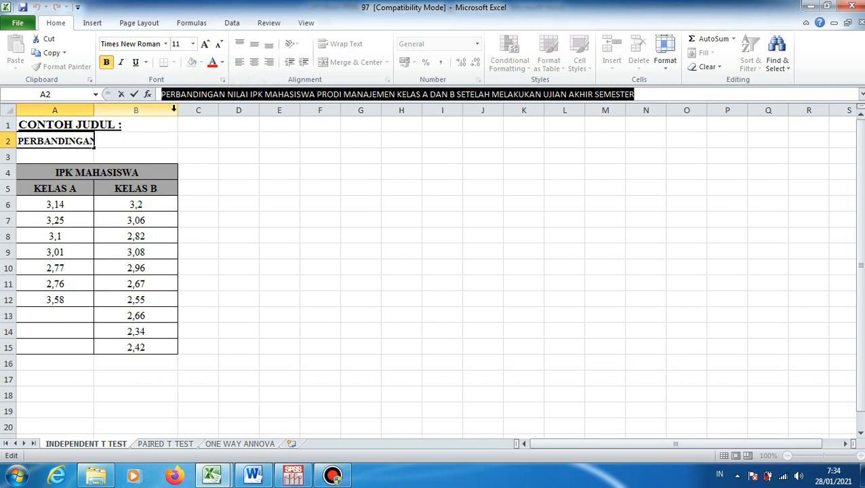
pyautogui.click(257, 220)
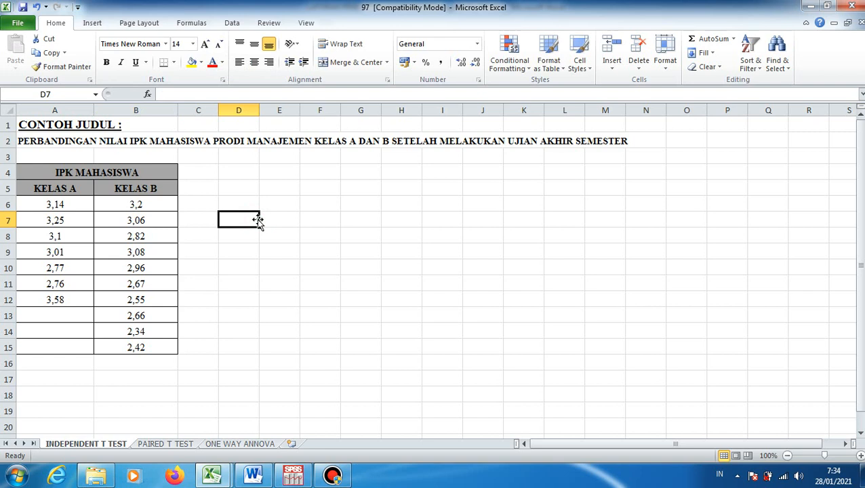
pyautogui.click(305, 216)
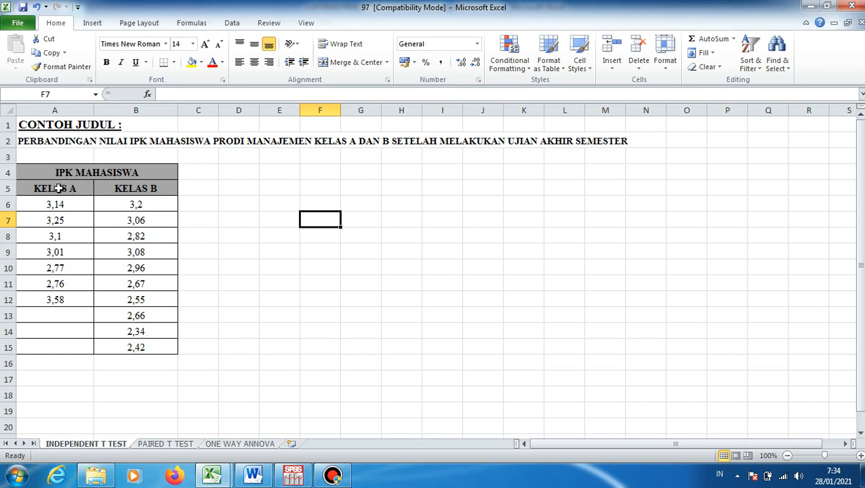
pyautogui.moveTo(58, 205); pyautogui.dragTo(59, 301)
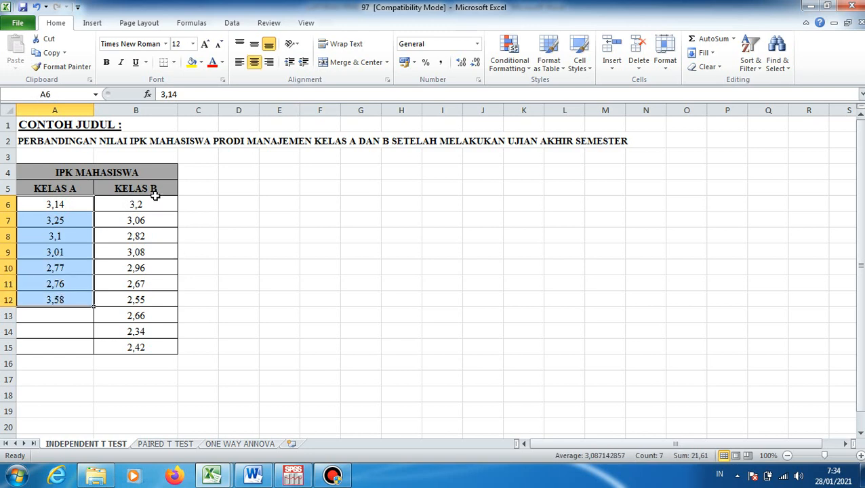
pyautogui.moveTo(149, 204); pyautogui.dragTo(150, 348)
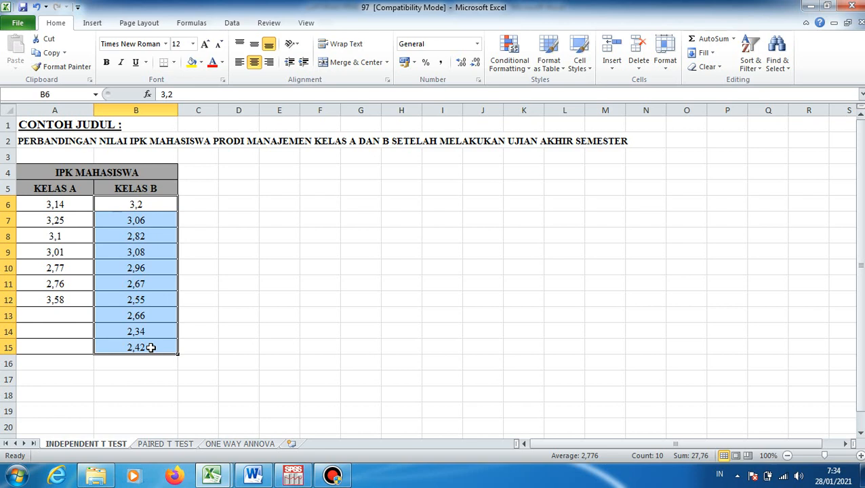
# Copy the KELAS A values in A6:A12 and paste them into the second column of the SPSS data editor, starting at row 1
pyautogui.moveTo(78, 205); pyautogui.dragTo(67, 299)
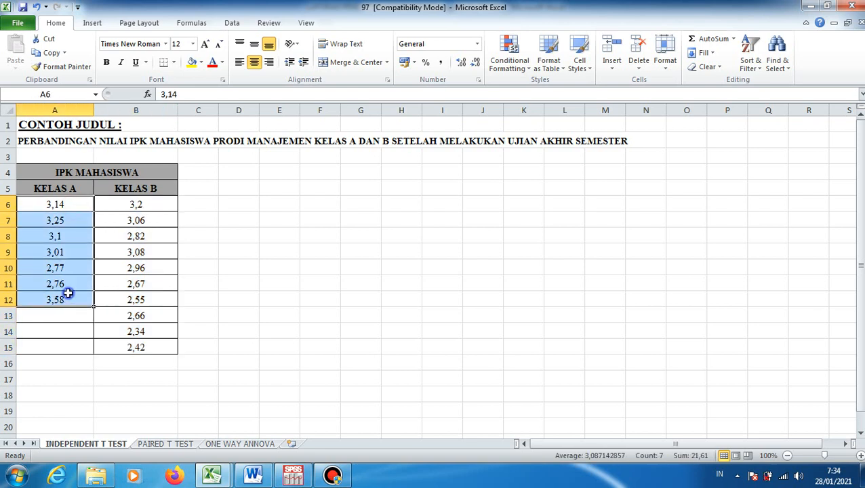
pyautogui.rightClick(68, 293)
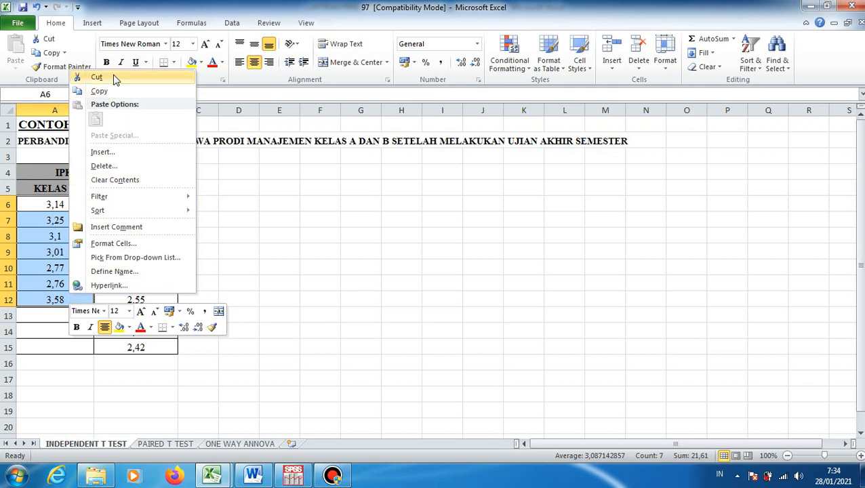
pyautogui.click(101, 91)
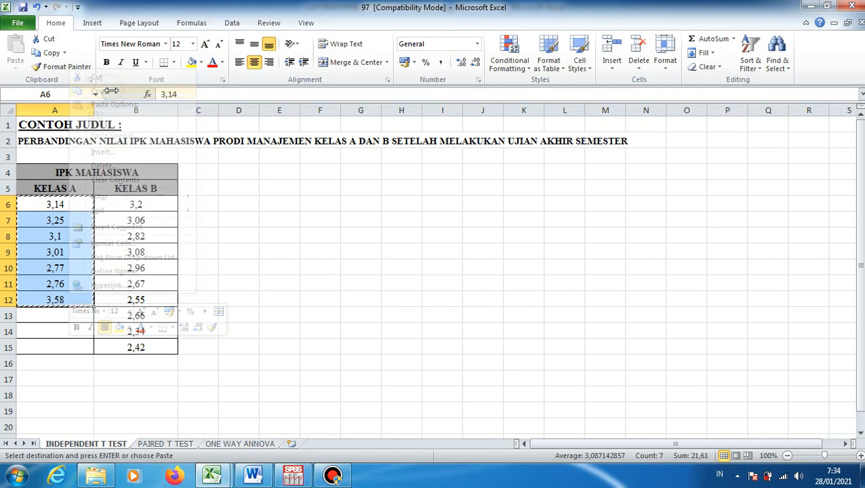
pyautogui.click(296, 478)
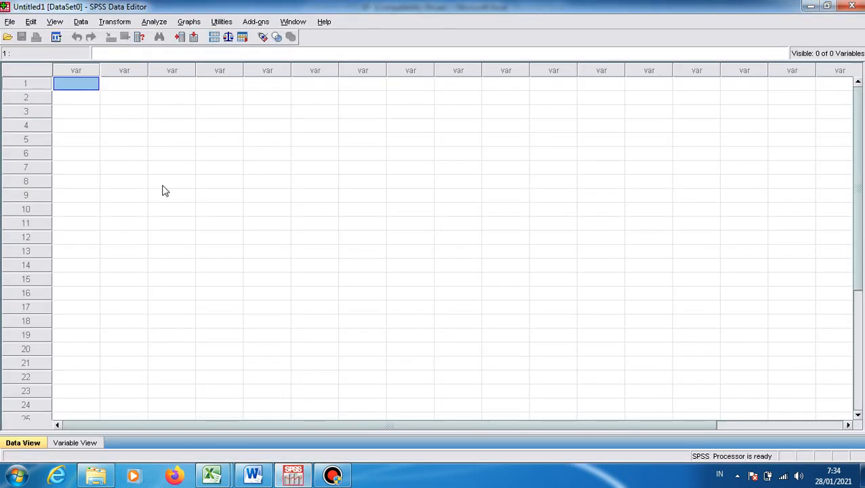
pyautogui.click(132, 88)
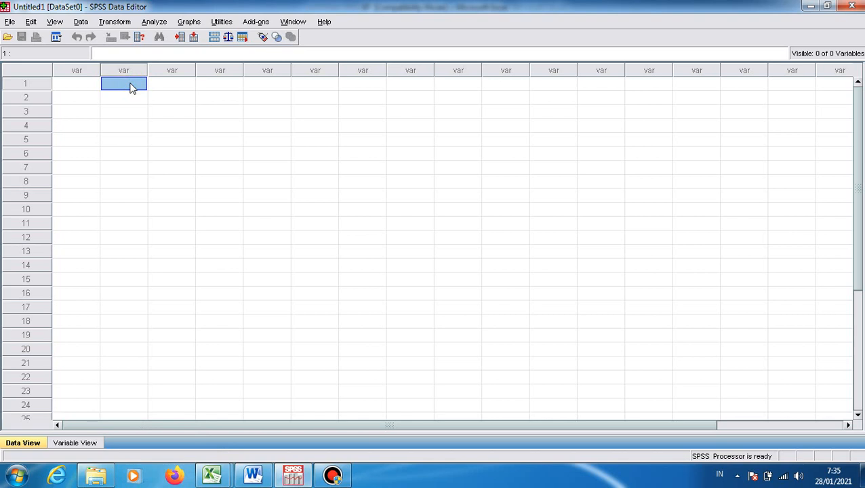
pyautogui.rightClick(132, 85)
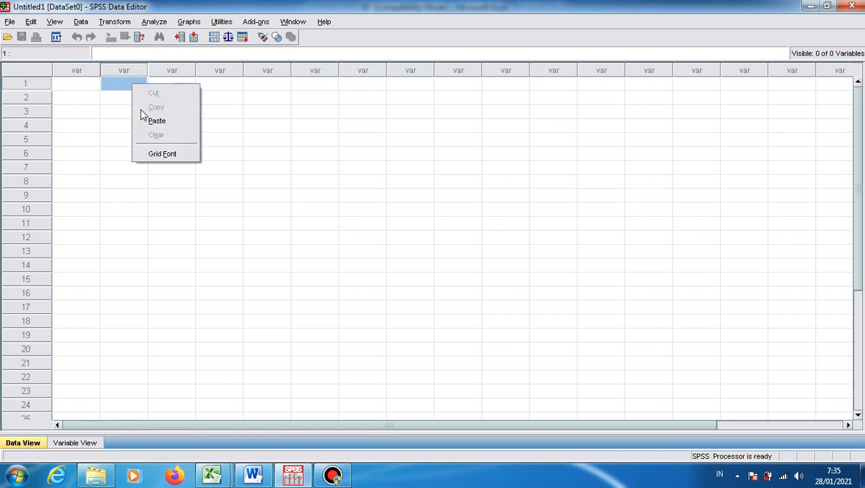
pyautogui.click(156, 121)
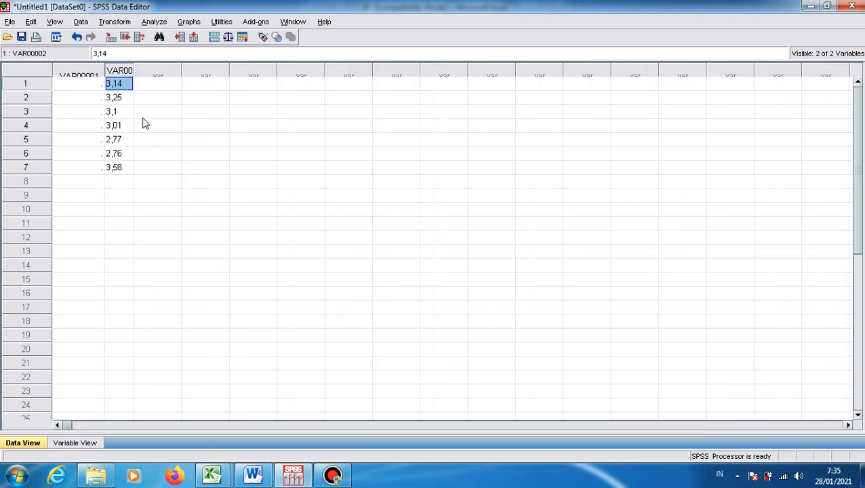
# Enter the group code 1 in rows 1 to 7 of the first column, beside the pasted KELAS A values
pyautogui.click(91, 99)
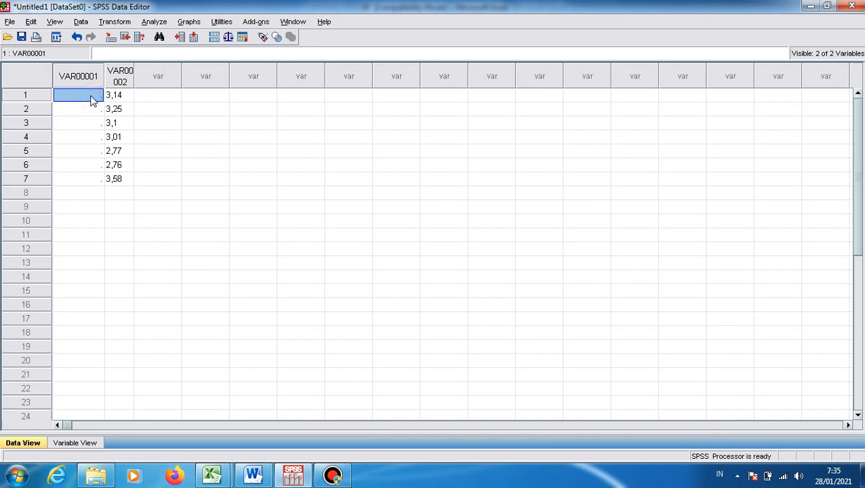
pyautogui.write('1')
pyautogui.press('Return')
pyautogui.write('1')
pyautogui.press('Return')
pyautogui.write('1')
pyautogui.press('Return')
pyautogui.write('1 1')
pyautogui.press('Return')
pyautogui.write('1')
pyautogui.press('Return')
pyautogui.write('1')
pyautogui.press('Return')
pyautogui.press('Tab')
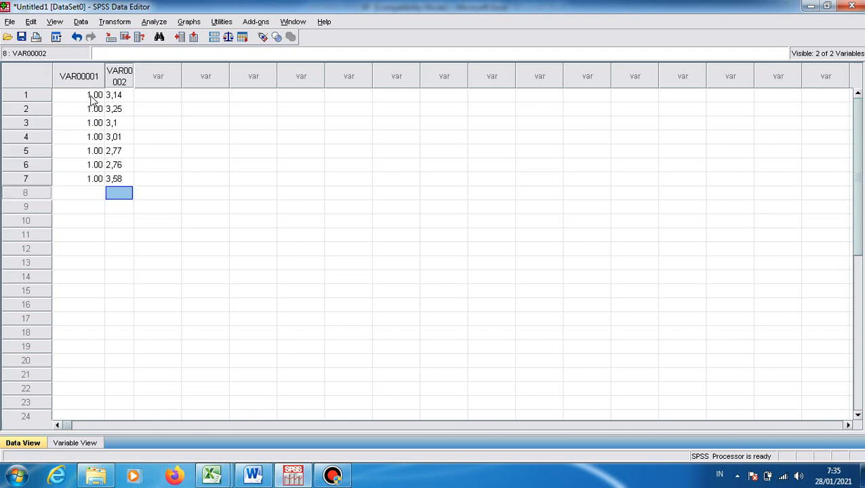
# Copy the KELAS B values in B6:B15 from Excel and paste them into the second column of the SPSS data editor, starting at row 8
pyautogui.click(214, 477)
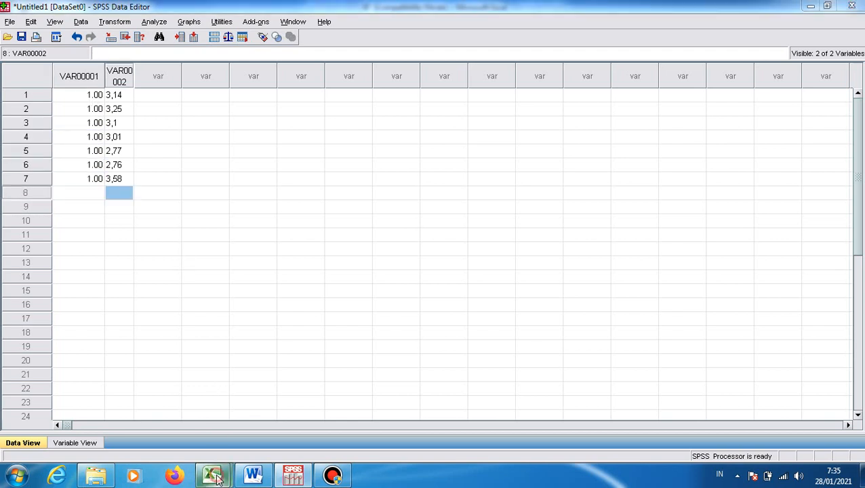
pyautogui.click(184, 432)
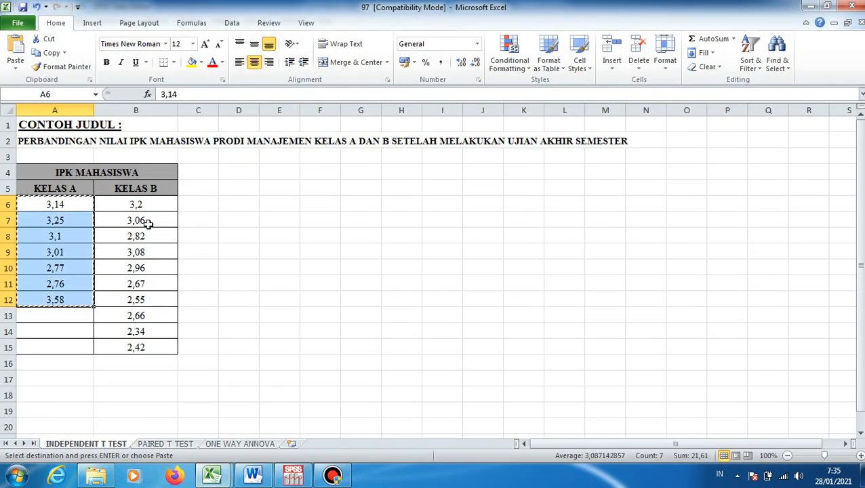
pyautogui.moveTo(144, 207); pyautogui.dragTo(146, 347)
pyautogui.rightClick(146, 347)
pyautogui.click(179, 146)
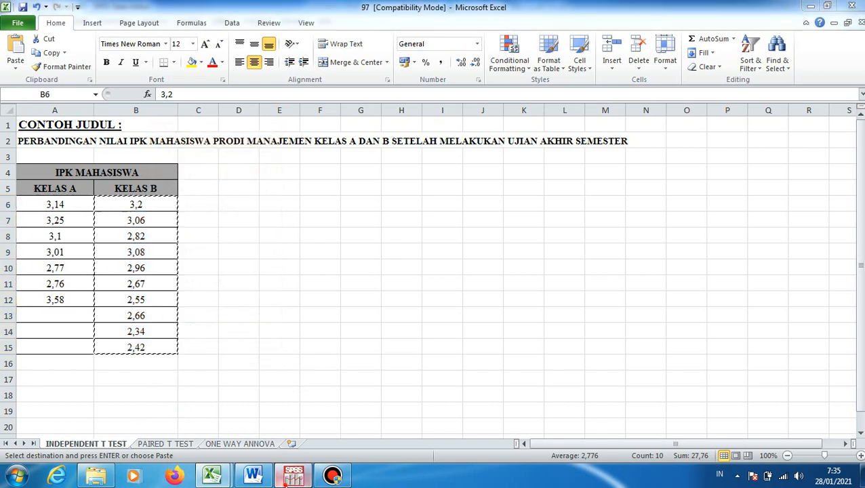
pyautogui.click(292, 477)
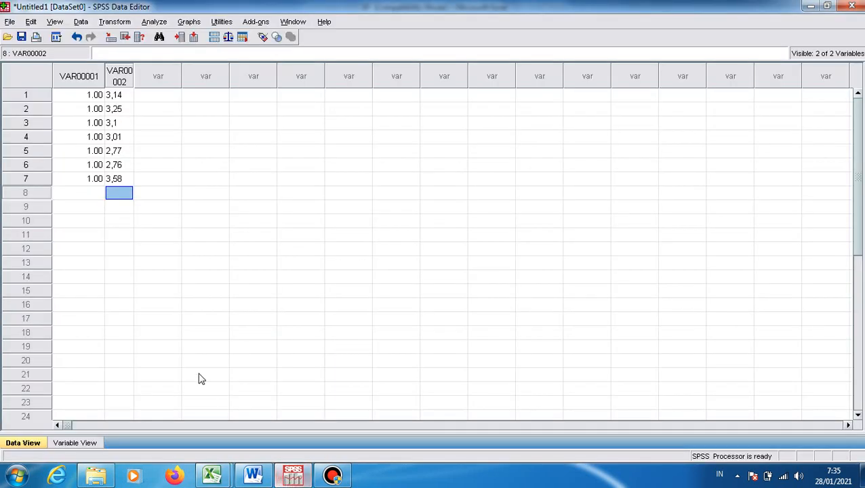
pyautogui.rightClick(122, 197)
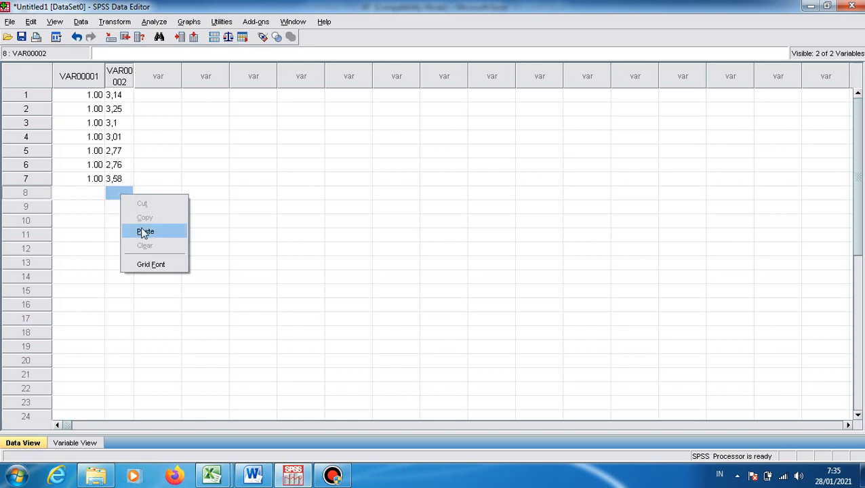
pyautogui.click(140, 230)
# Enter the group code 2 in rows 8 to 17 of the first column, beside the pasted KELAS B values
pyautogui.click(91, 196)
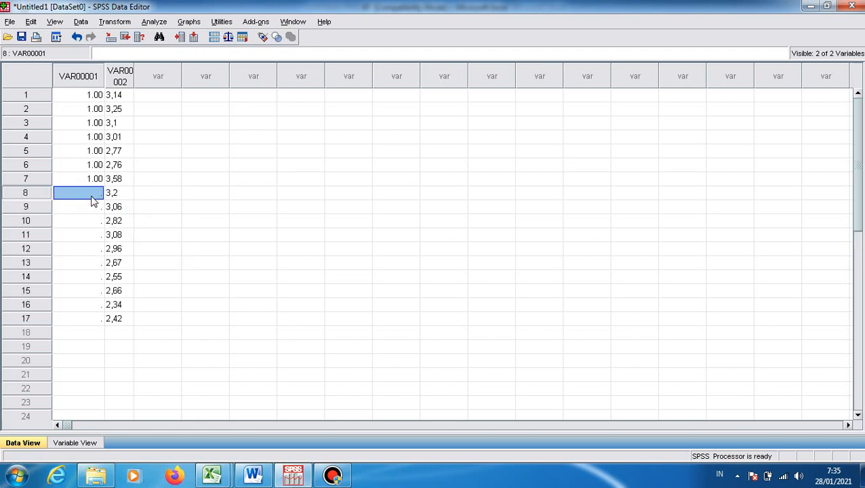
pyautogui.write('2')
pyautogui.press('Return')
pyautogui.write('2')
pyautogui.press('Return')
pyautogui.write('2')
pyautogui.press('Return')
pyautogui.write('2')
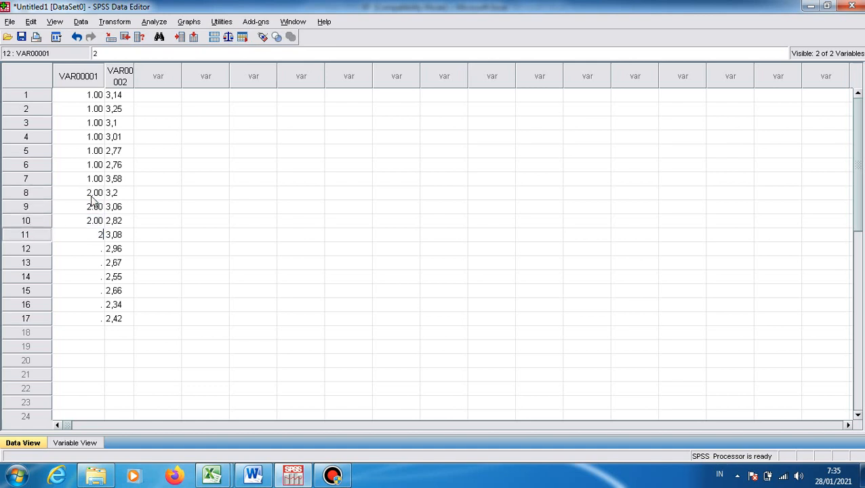
pyautogui.write(' 2 2 2 2 2 2')
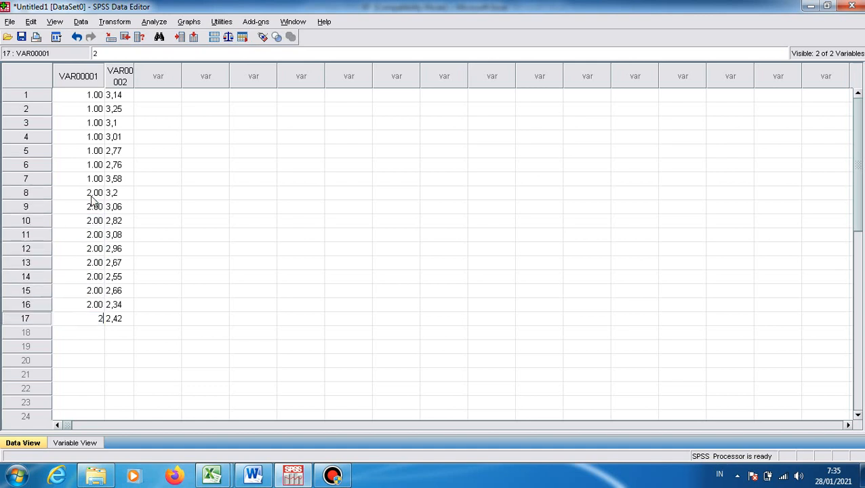
pyautogui.press('Return')
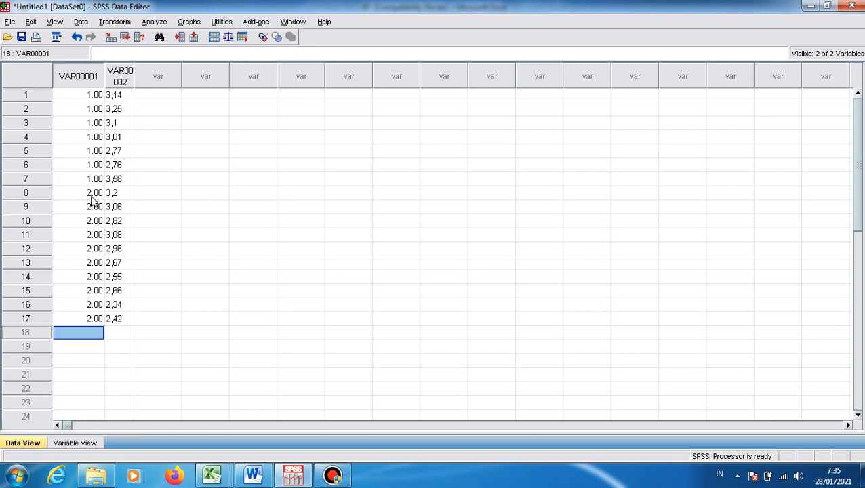
# Rename the first variable X1 and the second variable X2 in the variable definitions
pyautogui.click(72, 444)
pyautogui.click(288, 182)
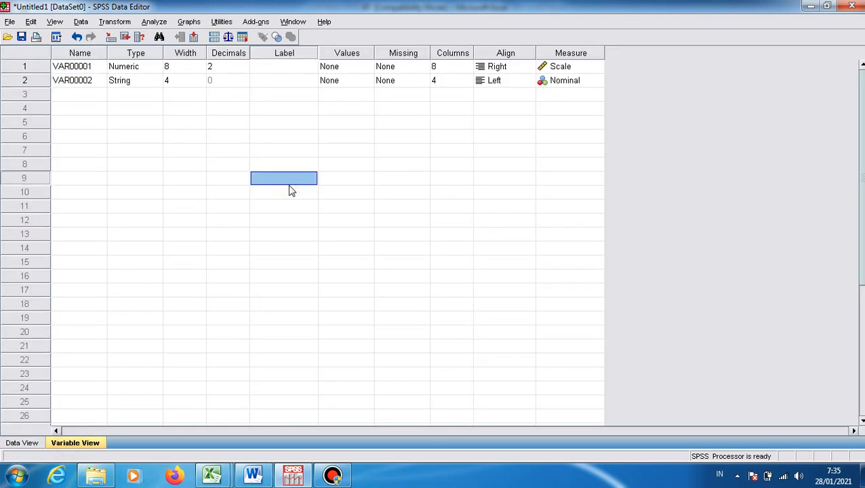
pyautogui.click(91, 70)
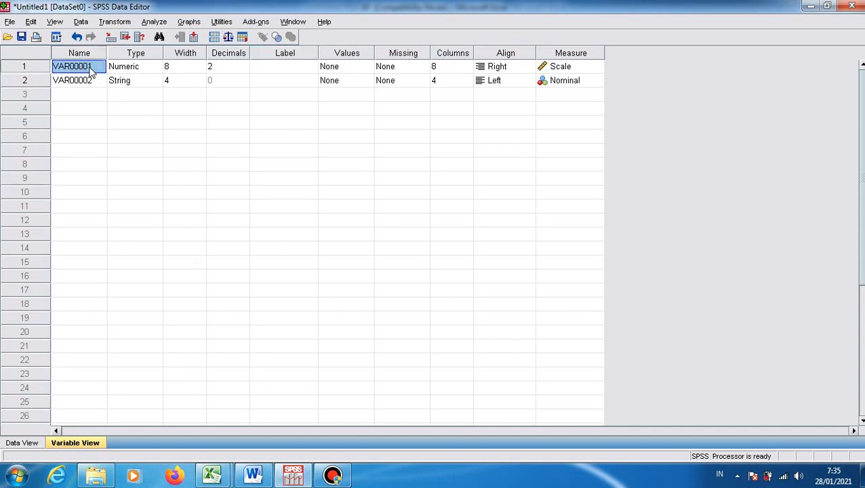
pyautogui.write('X1')
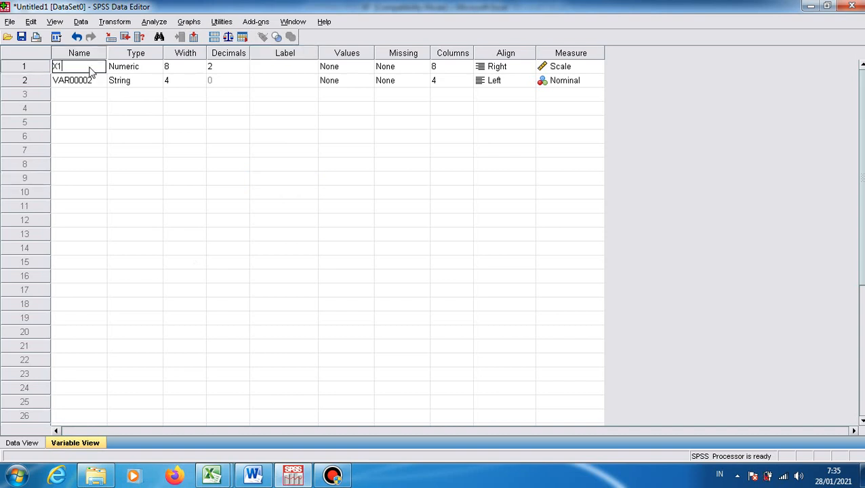
pyautogui.press('Return')
pyautogui.write('X2')
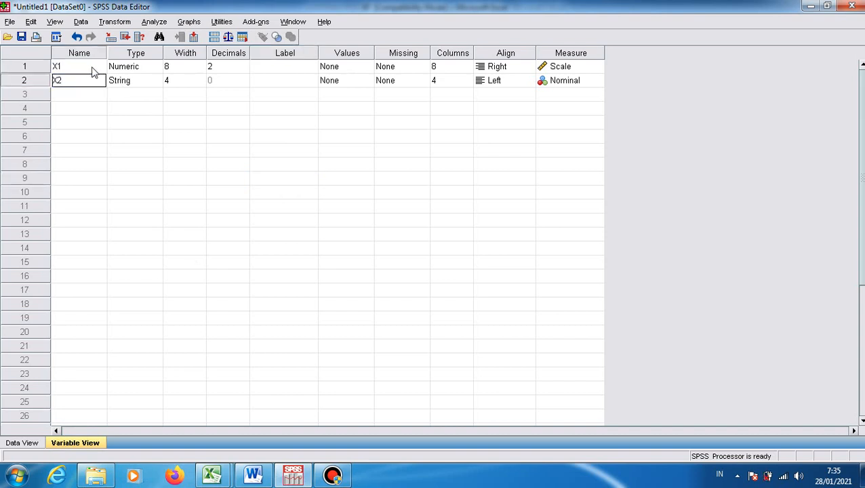
# Give variable X1 the label NAMA KELAS
pyautogui.click(266, 70)
pyautogui.write('NA')
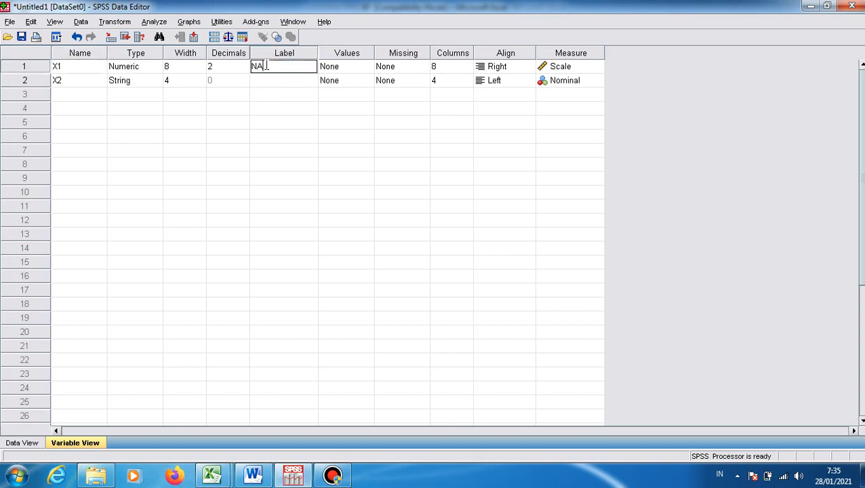
pyautogui.write('MA KEL')
# Define value labels for X1: 1 as KELAS A and 2 as KELAS B
pyautogui.click(366, 70)
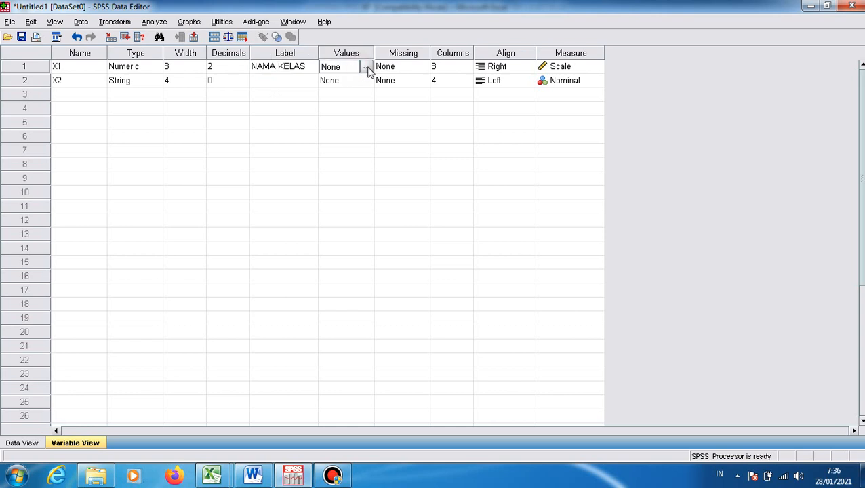
pyautogui.click(366, 68)
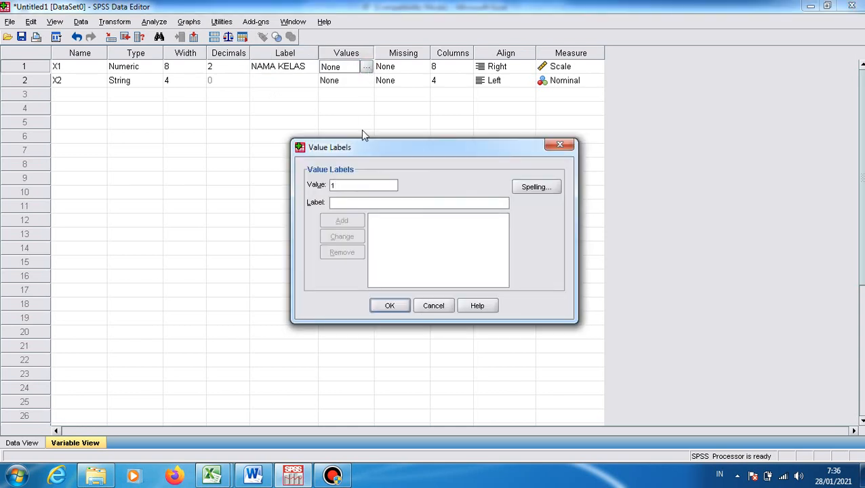
pyautogui.click(350, 200)
pyautogui.write('KELAS A')
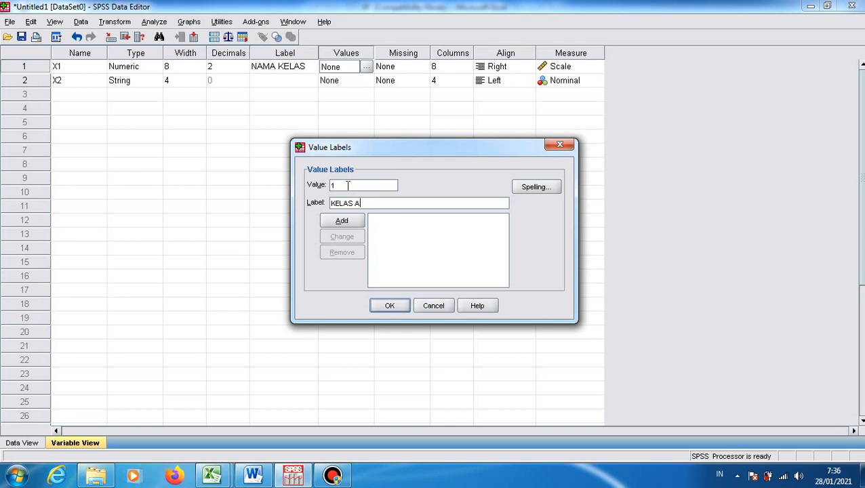
pyautogui.click(344, 221)
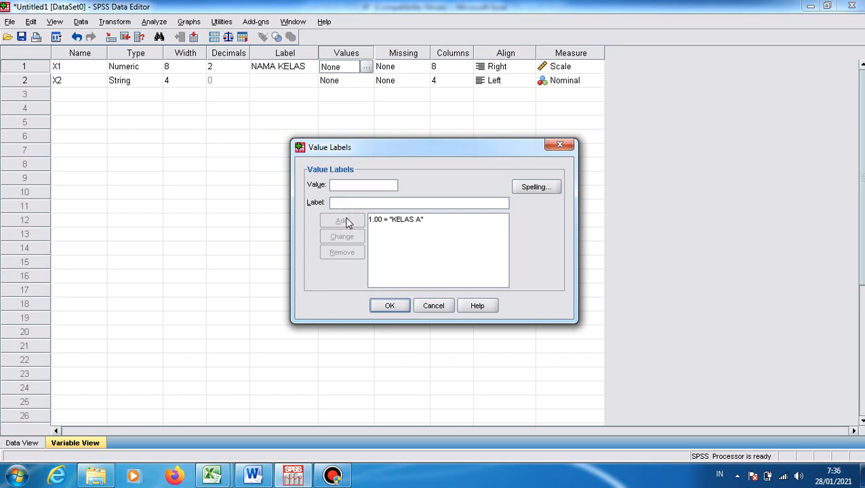
pyautogui.click(342, 201)
pyautogui.write('KELAS B')
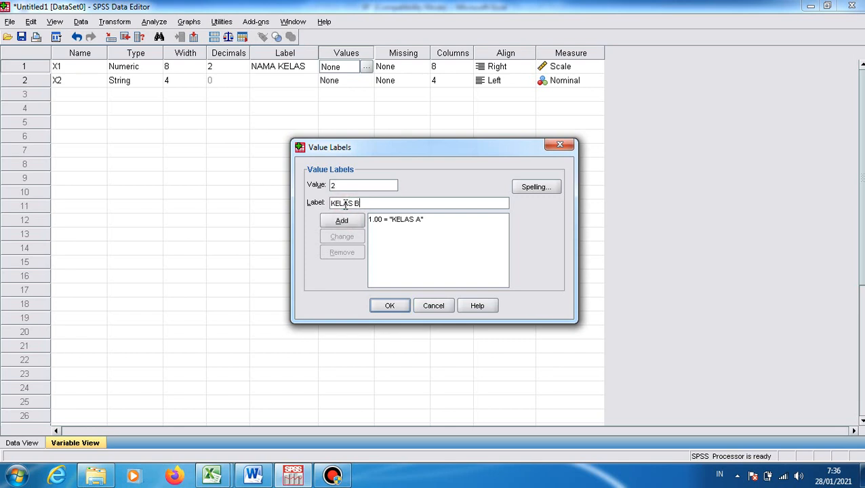
pyautogui.click(342, 221)
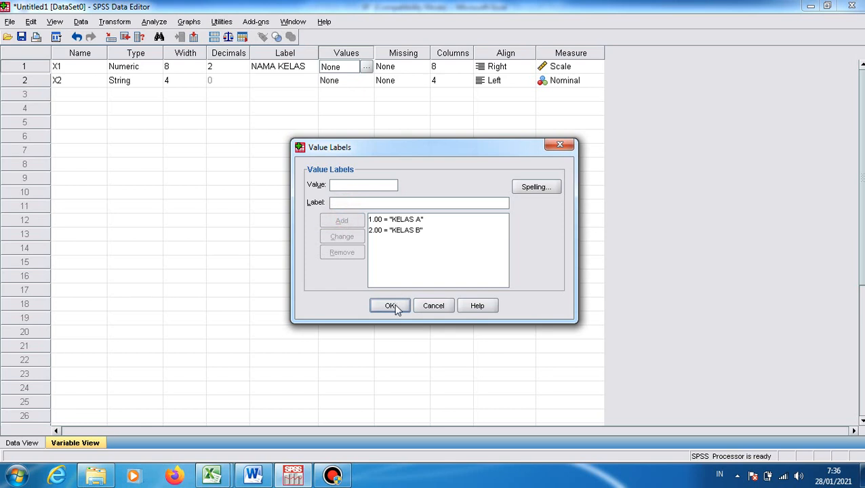
pyautogui.click(390, 306)
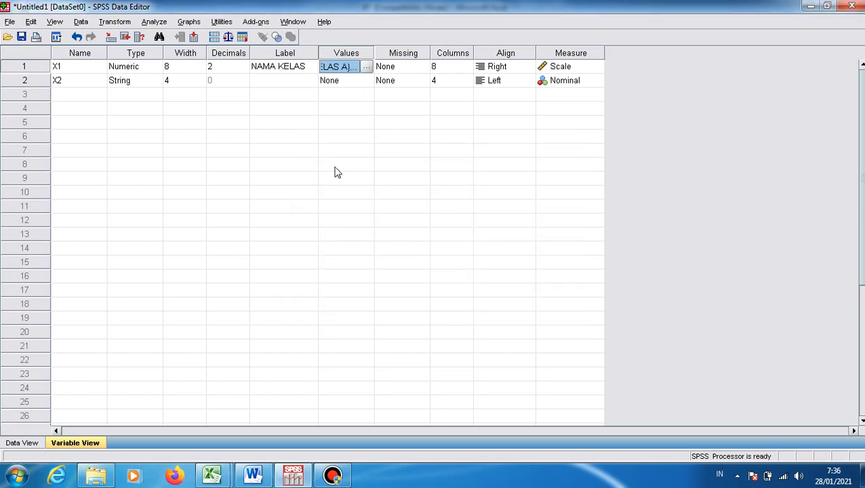
# Give variable X2 the label NILAI IPK
pyautogui.click(300, 82)
pyautogui.write('NILAI IPK')
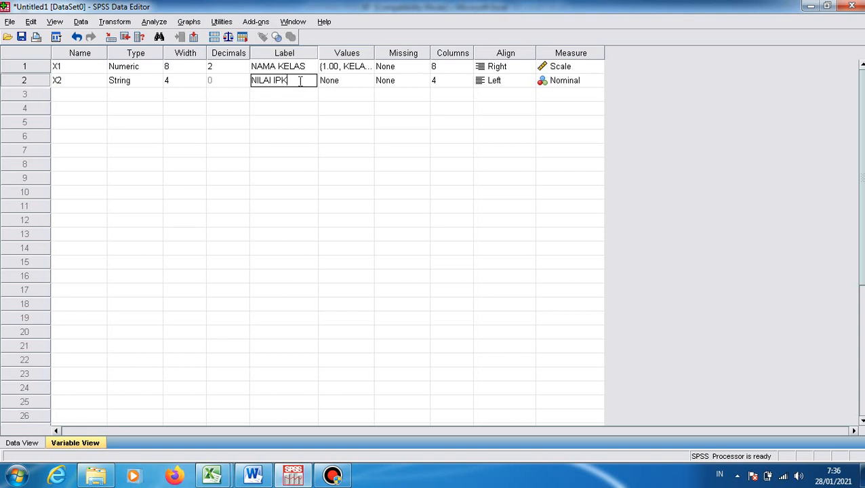
pyautogui.click(320, 152)
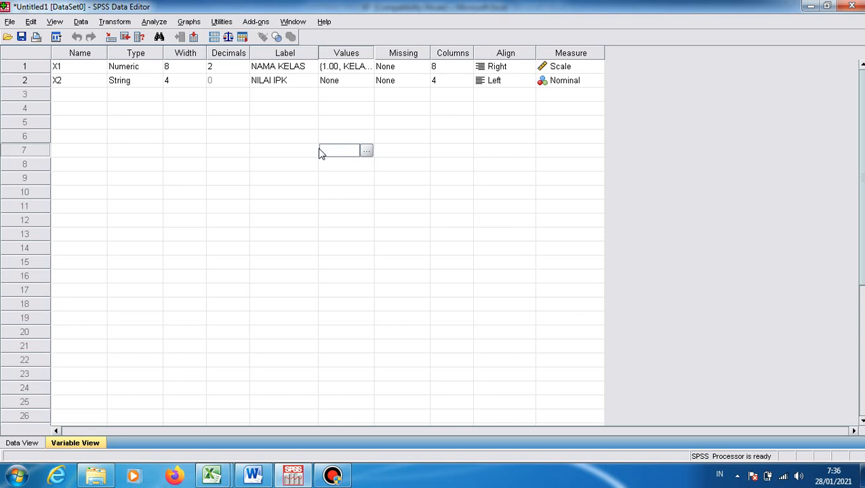
# Set the measurement level of X2 to Scale and its alignment to Right
pyautogui.click(581, 82)
pyautogui.click(596, 82)
pyautogui.click(562, 95)
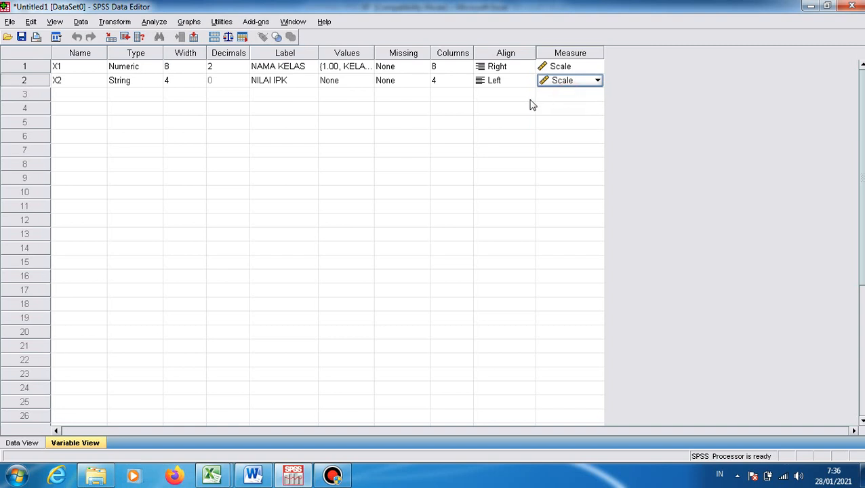
pyautogui.click(517, 82)
pyautogui.click(528, 80)
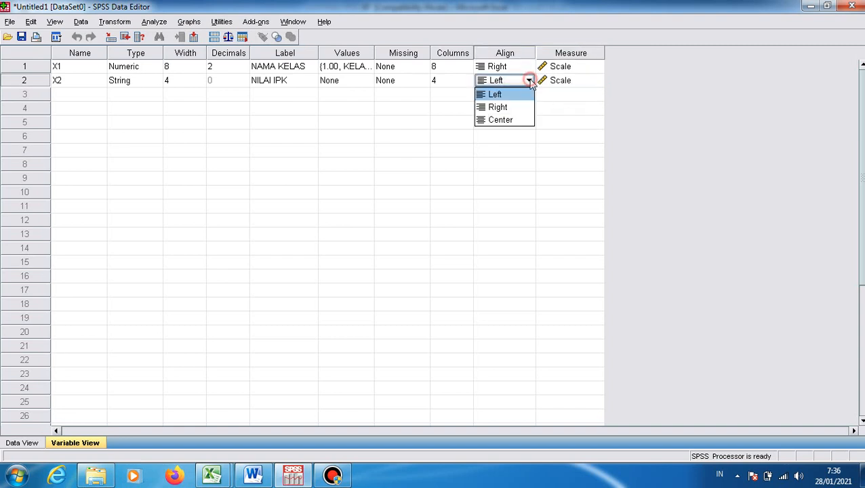
pyautogui.click(509, 108)
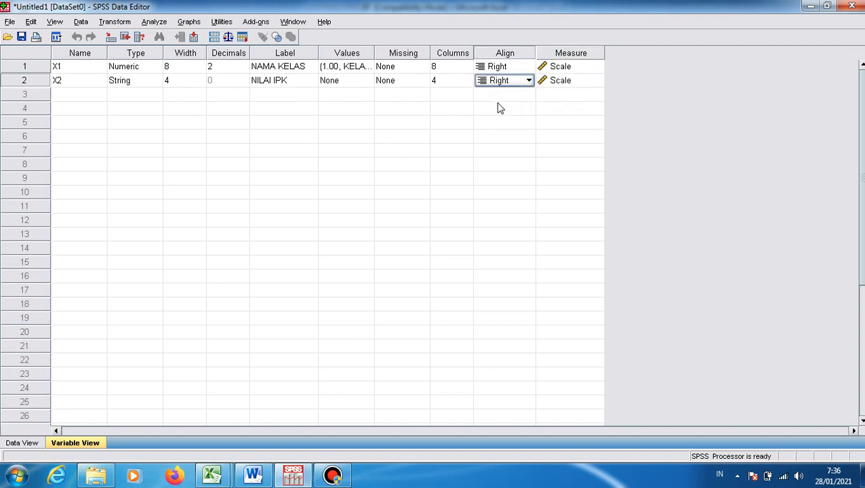
# Set both the display column width and the variable width of X2 to 8
pyautogui.click(459, 81)
pyautogui.click(452, 80)
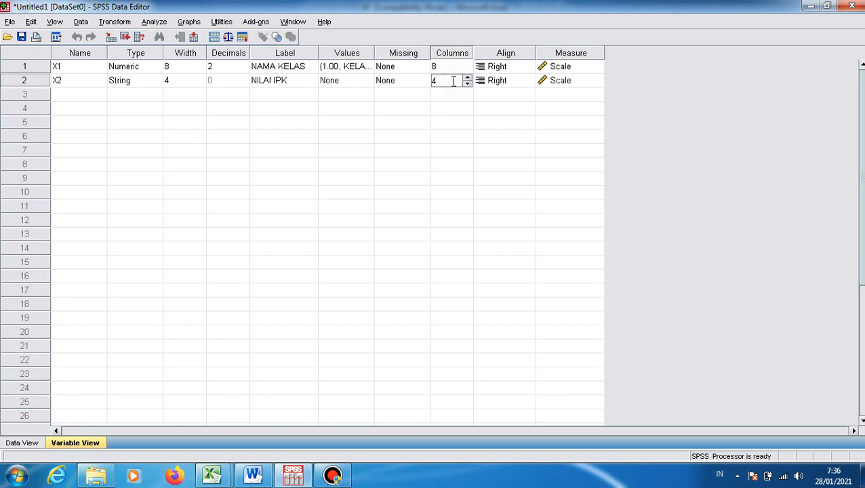
pyautogui.click(405, 139)
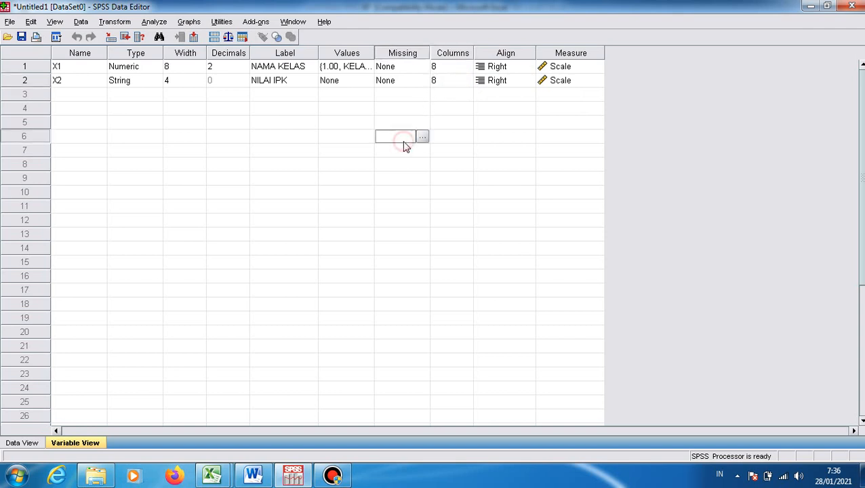
pyautogui.click(182, 81)
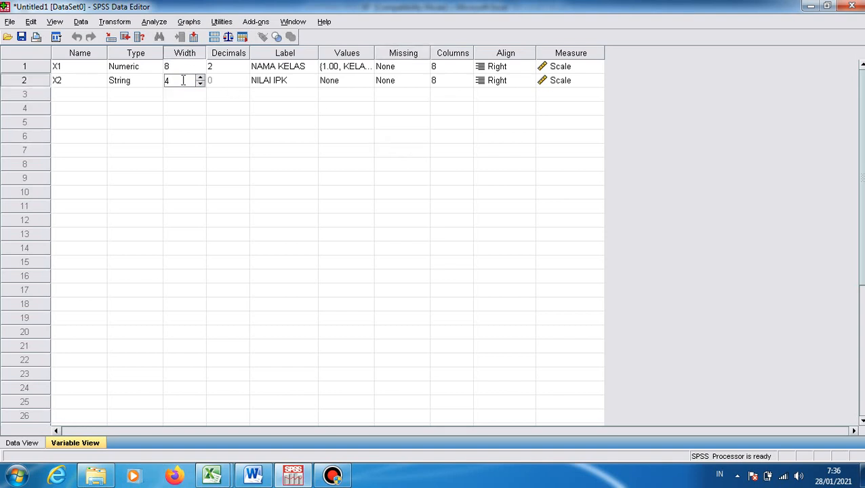
pyautogui.write('8')
# Change the variable type of X2 to Numeric with width 8 and 0 decimal places
pyautogui.click(146, 82)
pyautogui.click(155, 81)
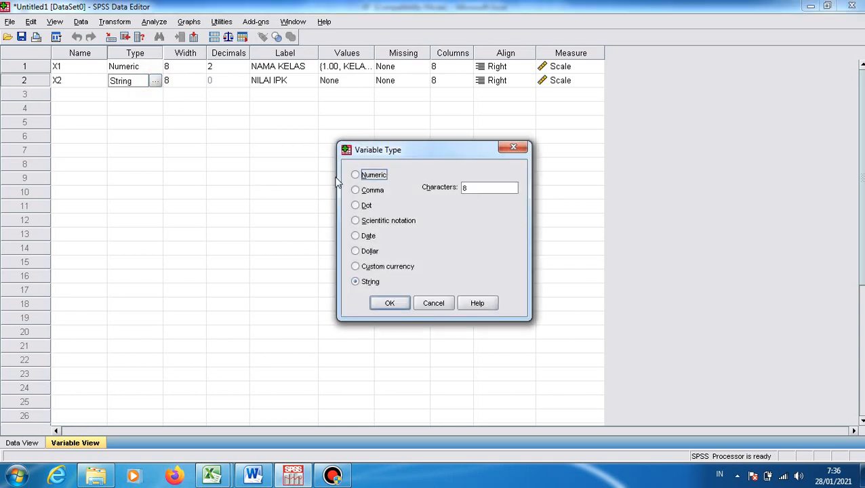
pyautogui.click(355, 175)
pyautogui.click(392, 303)
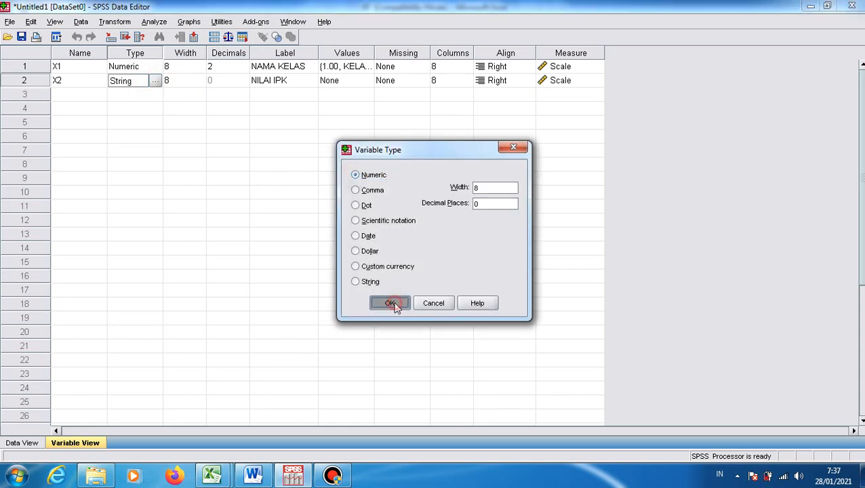
pyautogui.click(366, 265)
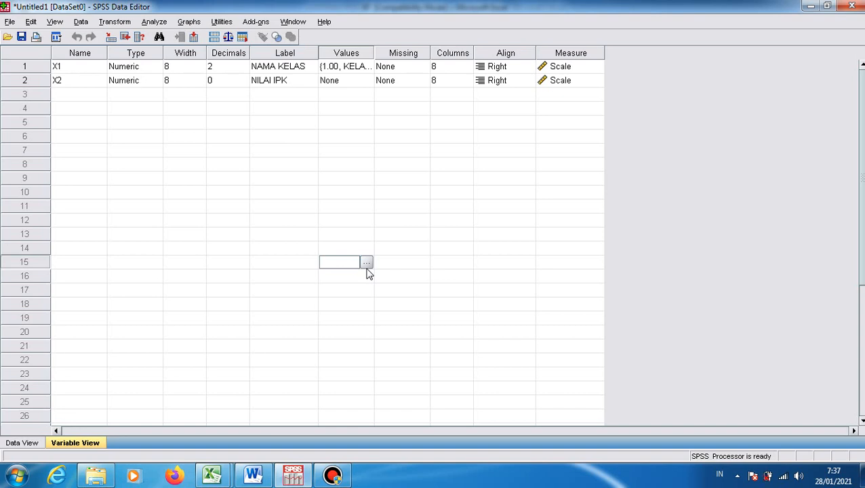
# Set up an independent-samples t test with NILAI IPK [X2] as the test variable and NAMA KELAS [X1] as the grouping variable
pyautogui.click(154, 22)
pyautogui.moveTo(170, 80)
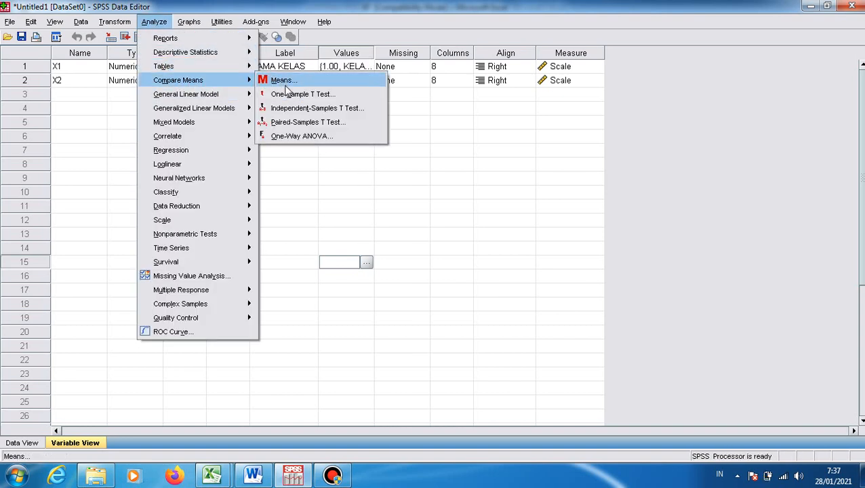
pyautogui.click(289, 109)
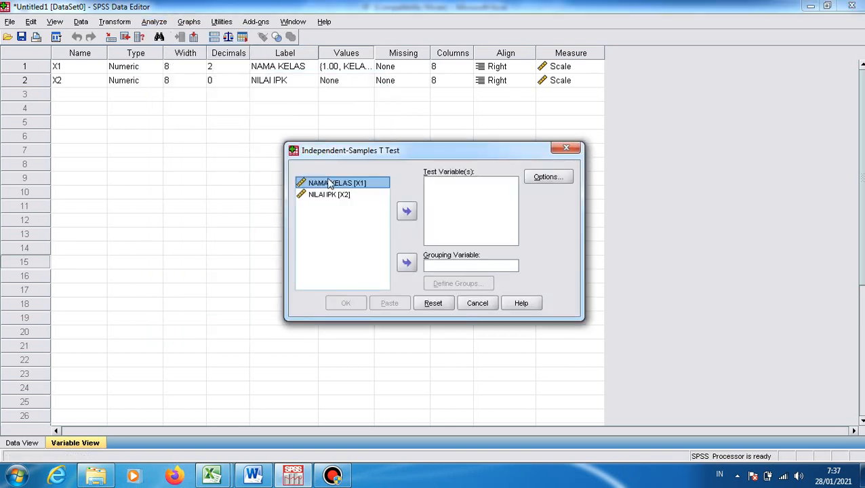
pyautogui.click(338, 197)
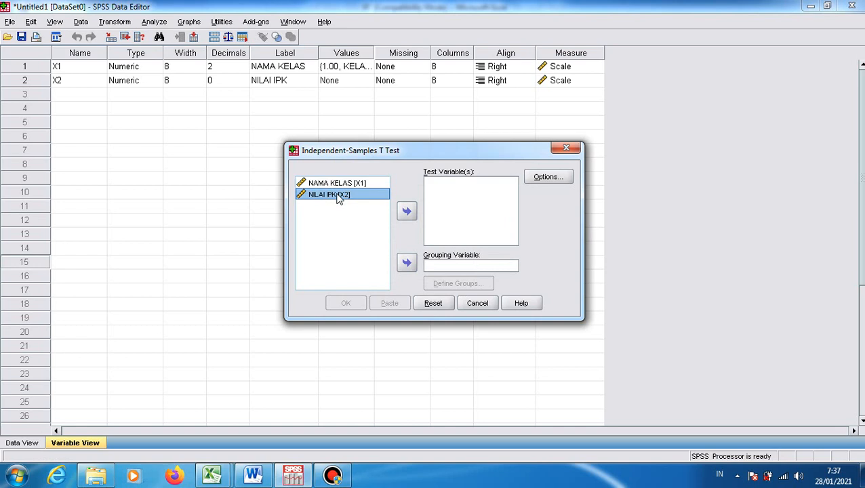
pyautogui.click(407, 211)
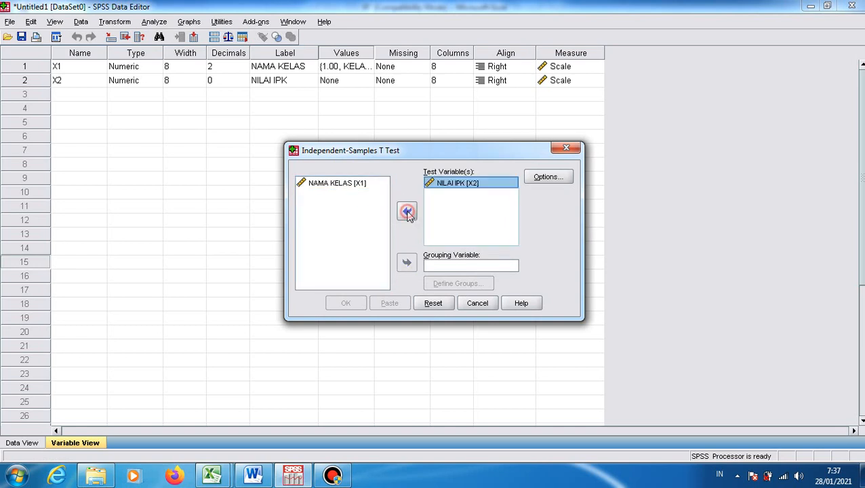
pyautogui.click(352, 186)
pyautogui.click(405, 263)
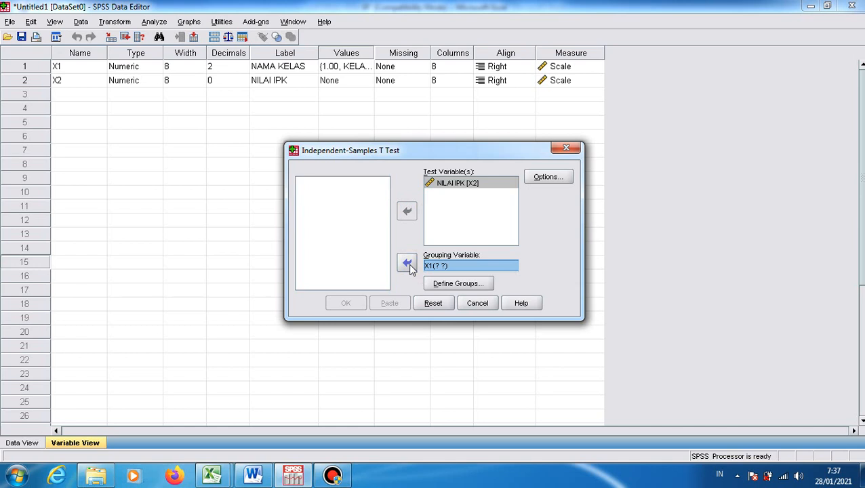
# Define the groups of X1 by the specified values 1 and 2 and run the t test
pyautogui.click(452, 283)
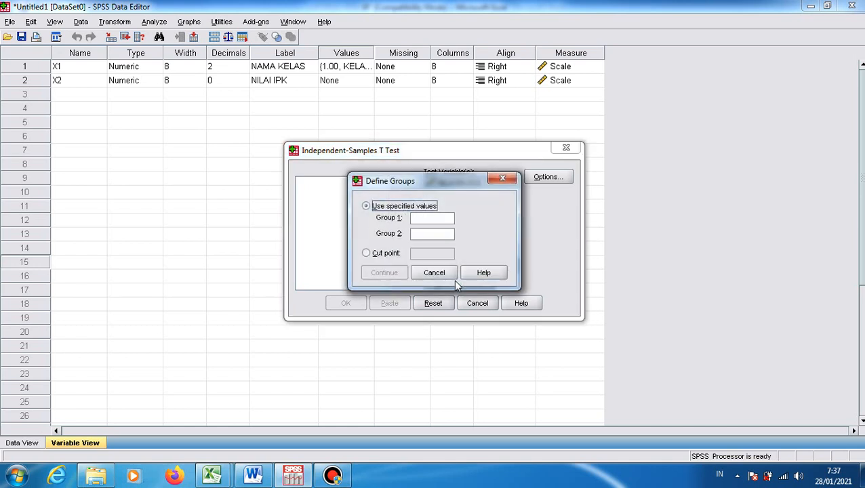
pyautogui.click(419, 218)
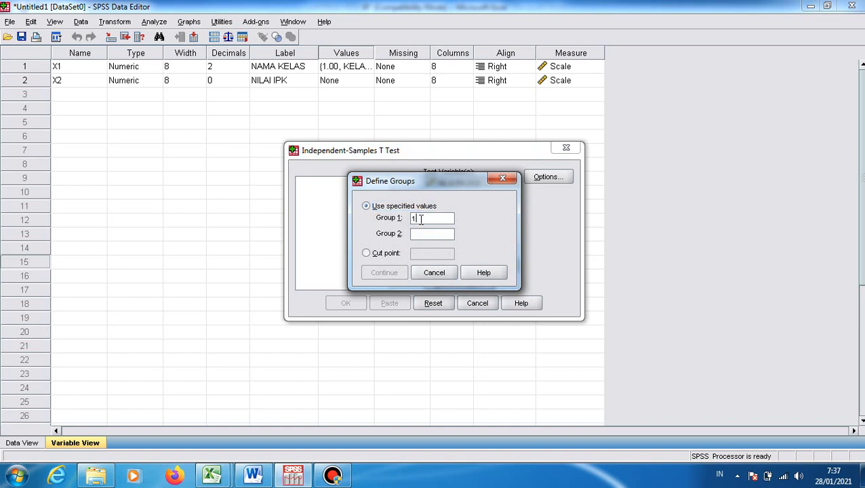
pyautogui.click(419, 234)
pyautogui.write('2')
pyautogui.click(396, 272)
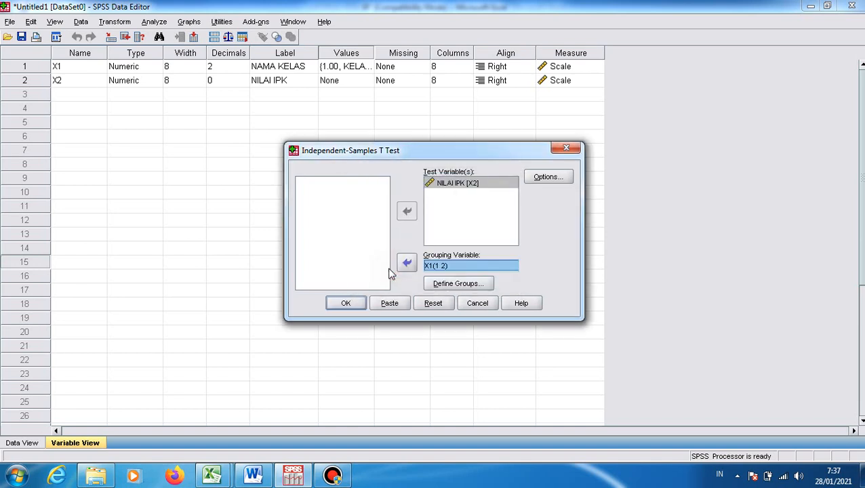
pyautogui.click(345, 304)
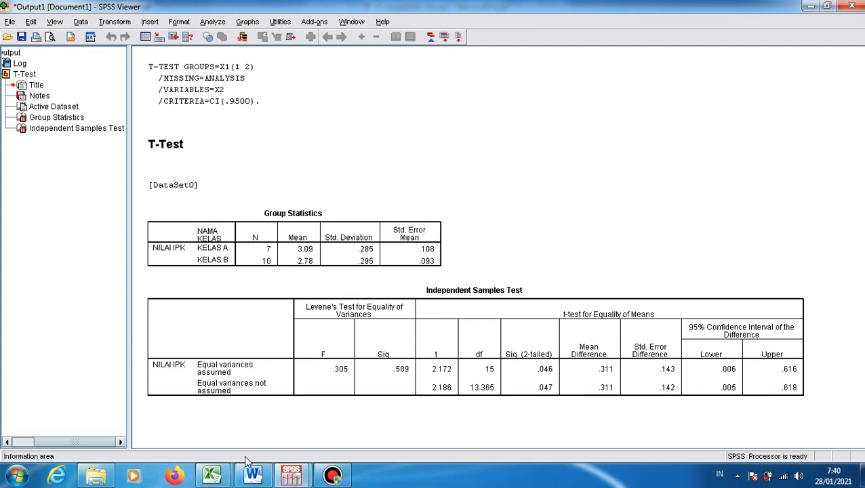
# Switch to the Excel workbook with the example data and show the PAIRED T TEST sheet
pyautogui.moveTo(211, 474)
pyautogui.click(157, 425)
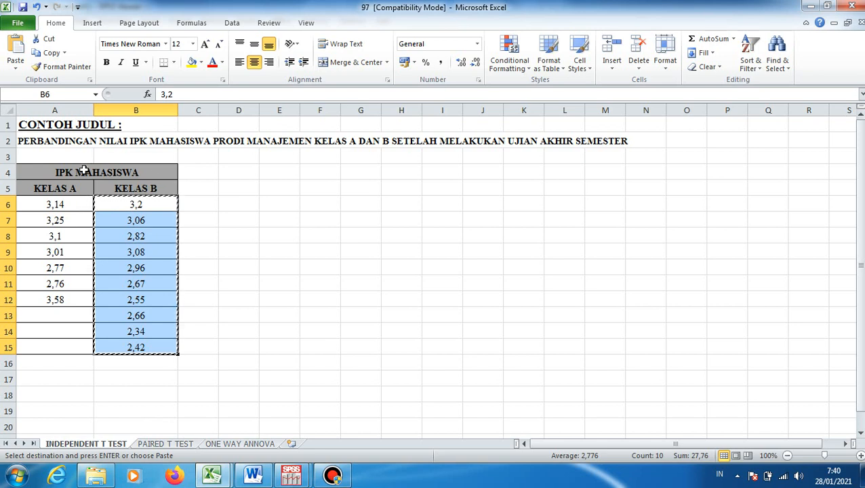
pyautogui.click(205, 197)
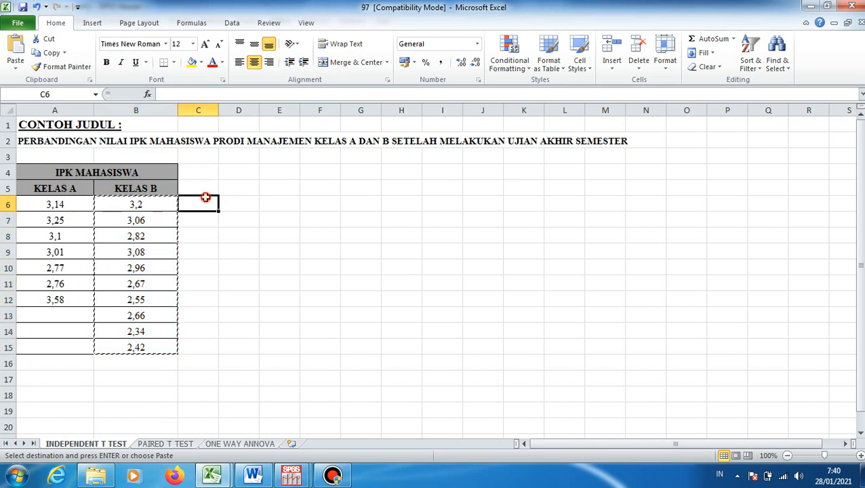
pyautogui.click(201, 184)
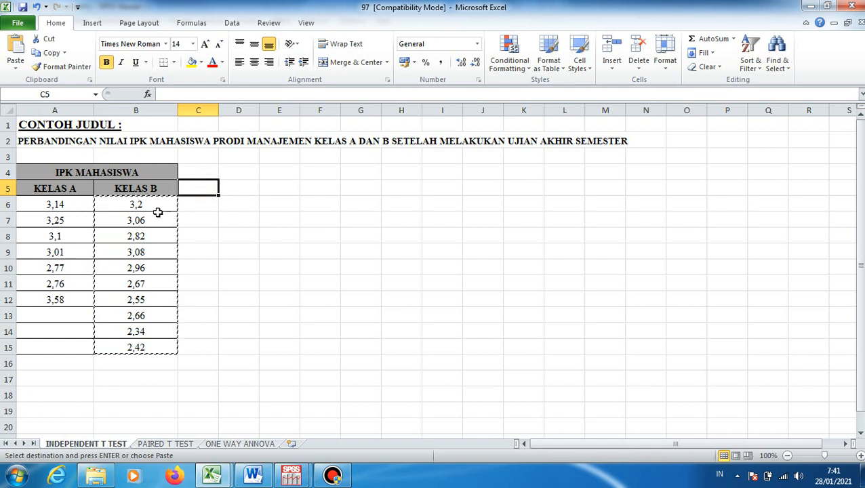
pyautogui.click(285, 239)
pyautogui.click(227, 214)
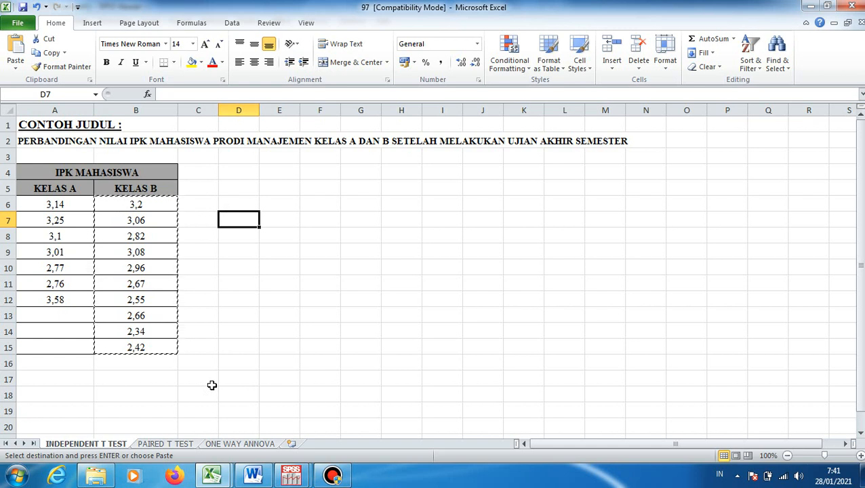
pyautogui.click(178, 445)
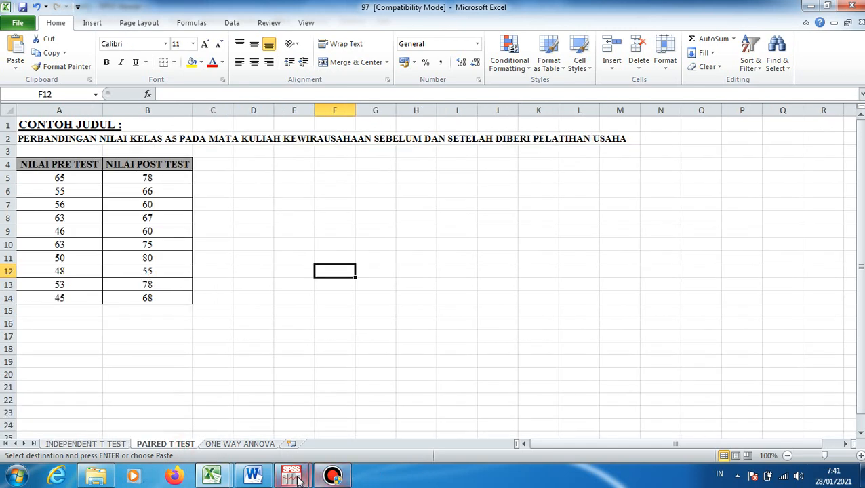
# Switch to the SPSS Data Editor, create a new empty dataset and show its Data View
pyautogui.moveTo(298, 478)
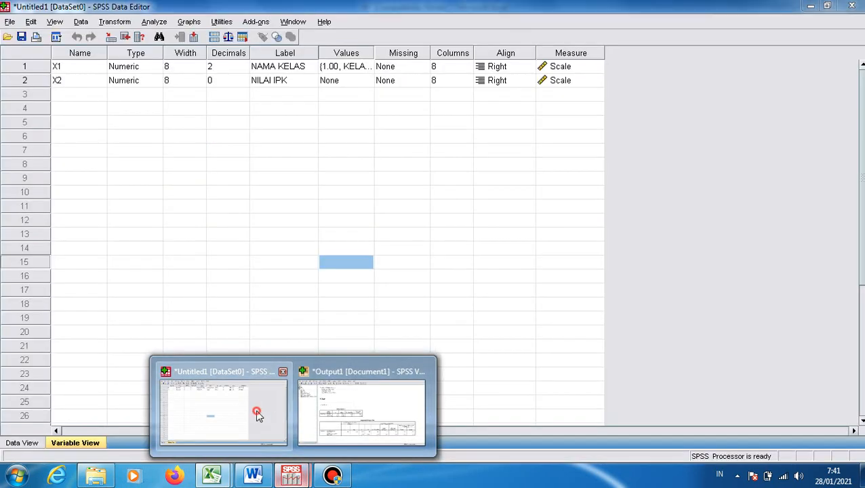
pyautogui.click(251, 406)
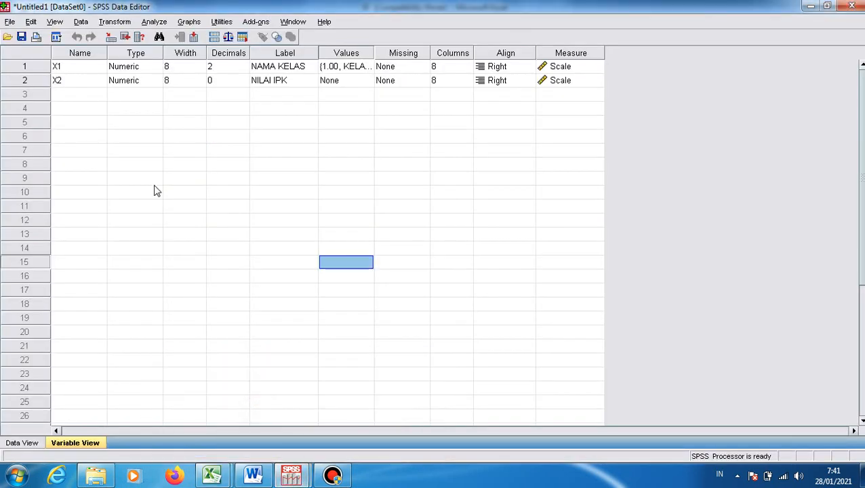
pyautogui.click(9, 23)
pyautogui.moveTo(21, 39)
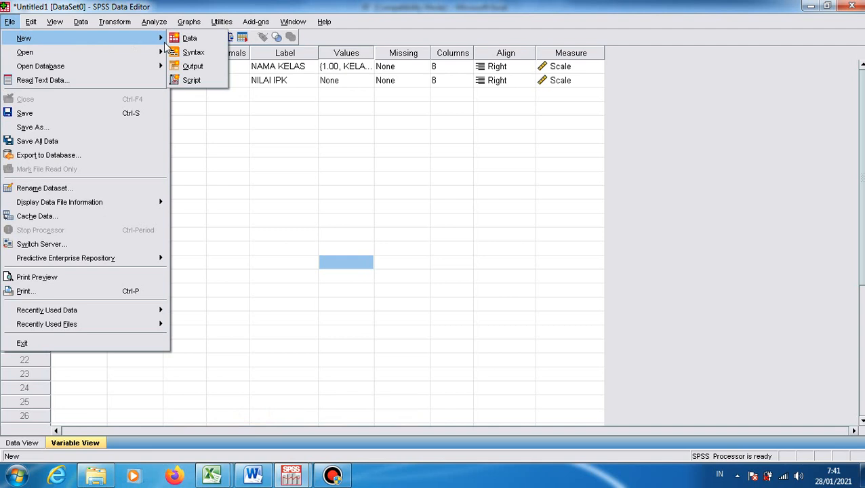
pyautogui.click(189, 38)
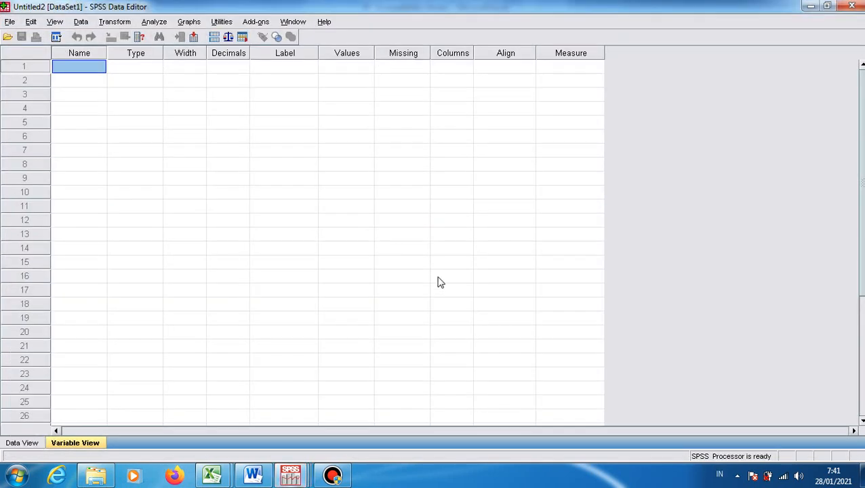
pyautogui.click(27, 443)
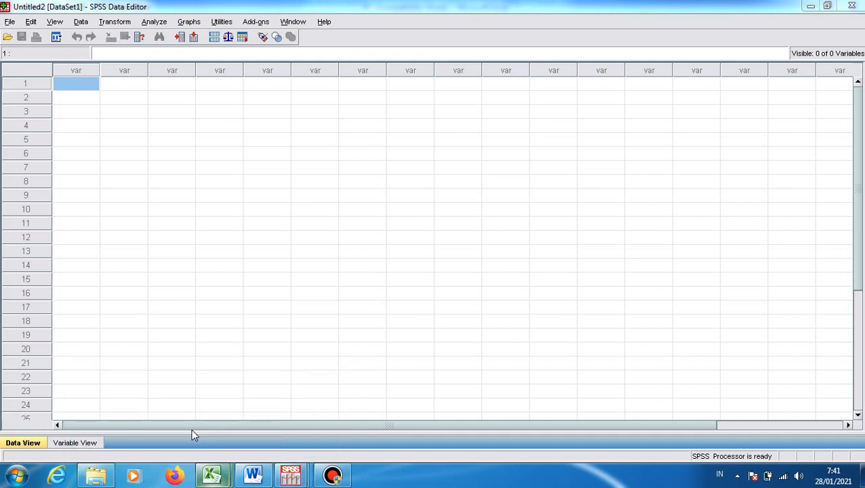
# Switch to Excel and examine the example research title in A2 above the pre-test and post-test scores
pyautogui.moveTo(211, 474)
pyautogui.click(168, 435)
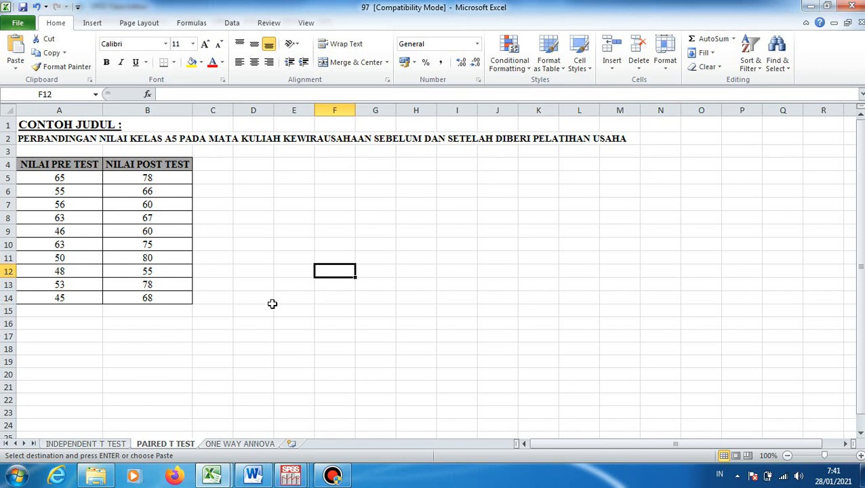
pyautogui.click(310, 226)
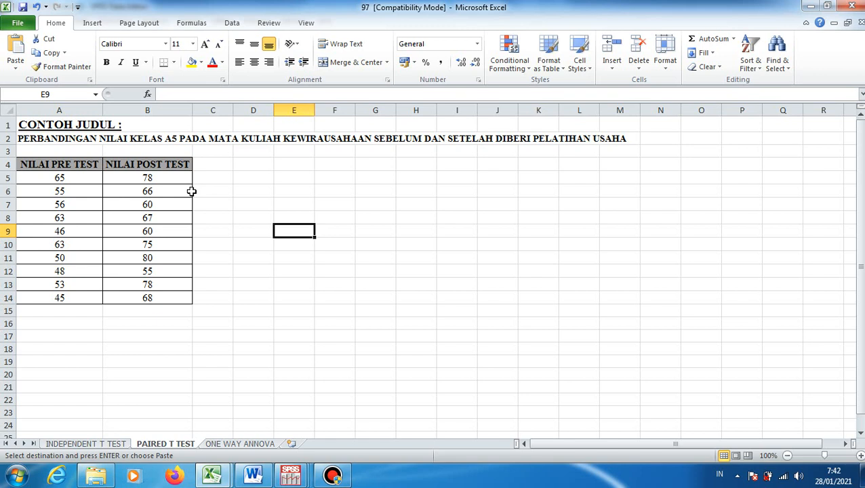
pyautogui.click(37, 139)
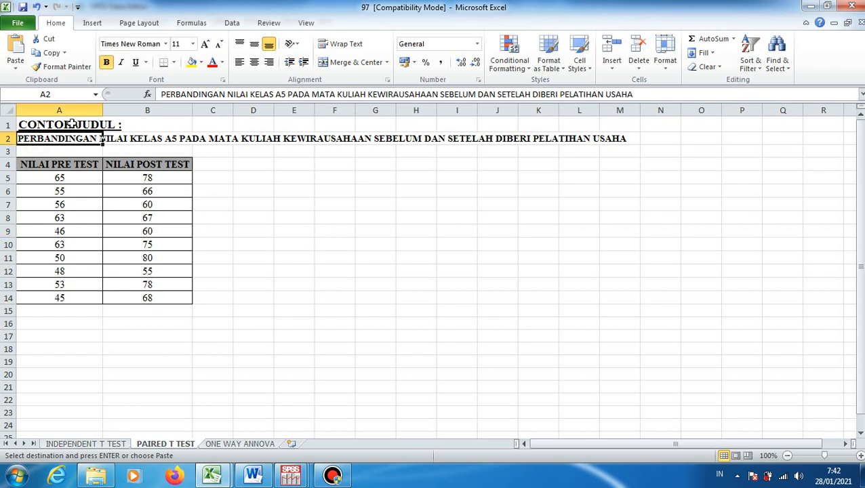
pyautogui.click(160, 94)
pyautogui.moveTo(160, 95); pyautogui.dragTo(633, 94)
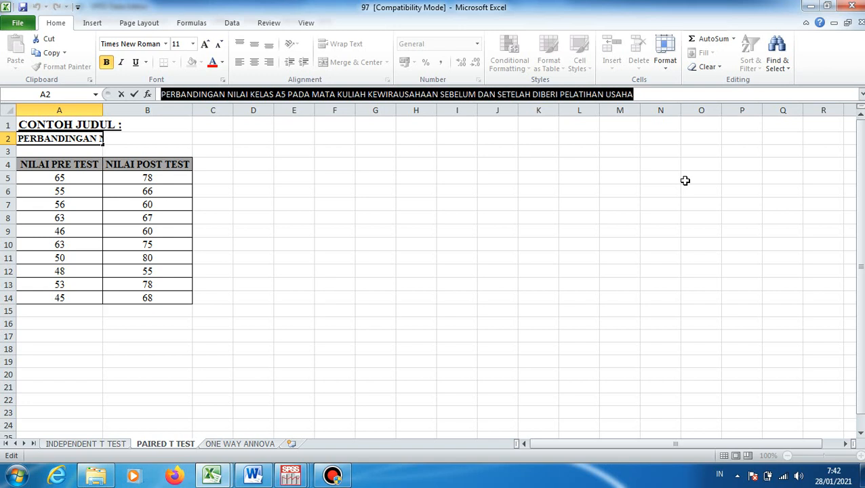
pyautogui.click(684, 180)
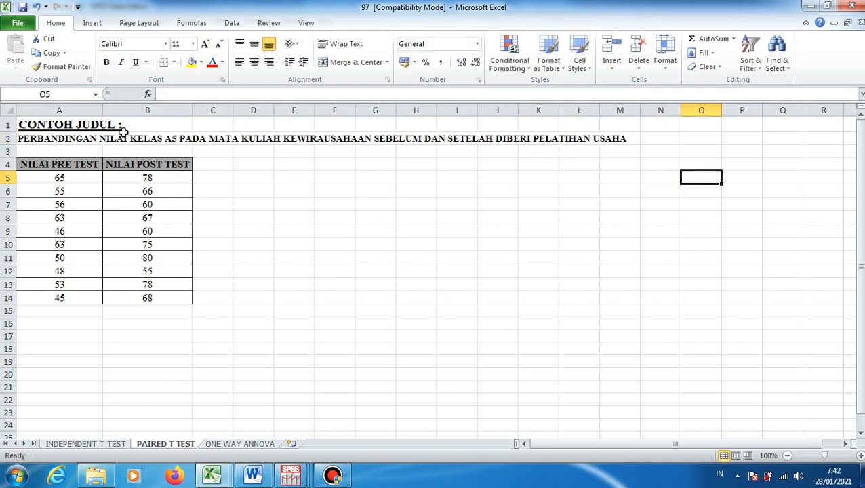
# Copy the pre-test and post-test scores in A5:B14 from Excel into the new SPSS dataset, starting at its first cell
pyautogui.click(64, 180)
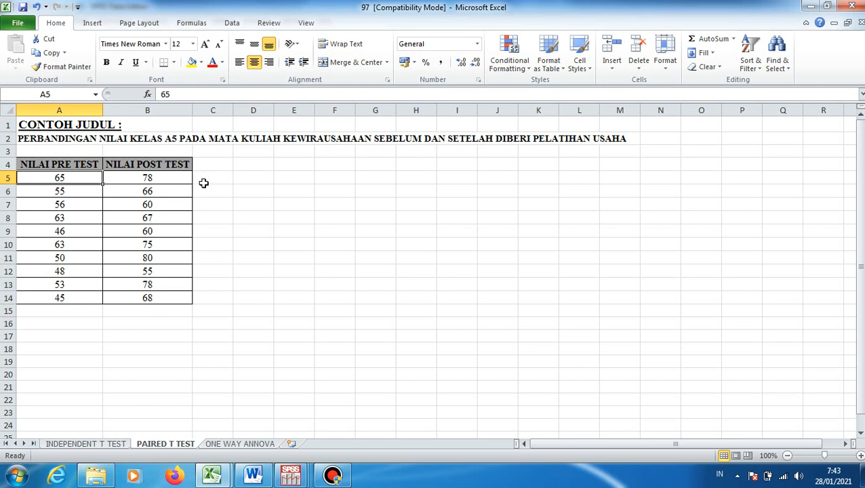
pyautogui.moveTo(92, 177); pyautogui.dragTo(145, 296)
pyautogui.rightClick(132, 279)
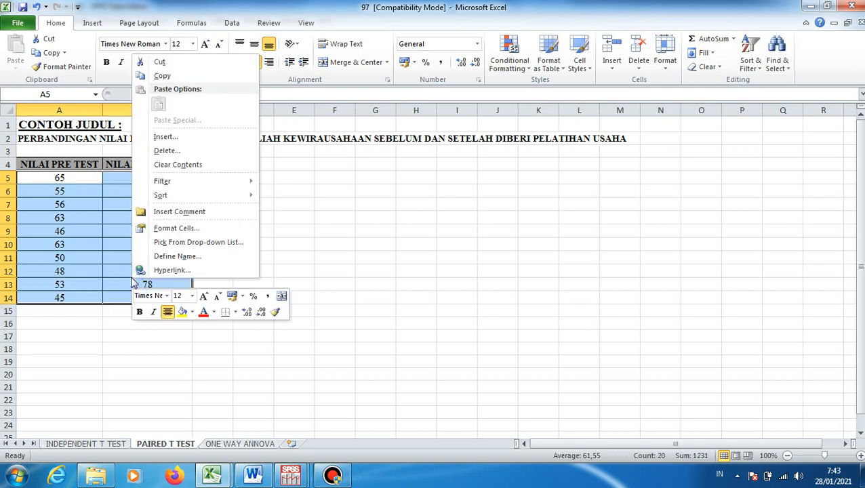
pyautogui.click(163, 75)
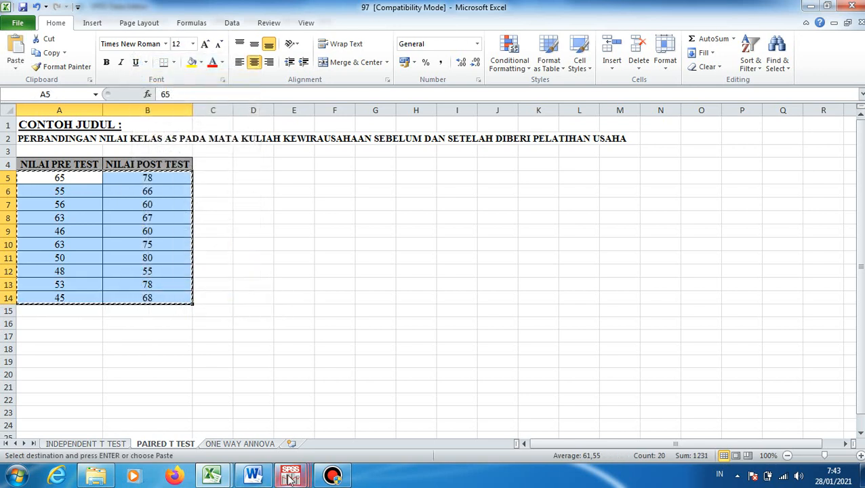
pyautogui.moveTo(290, 475)
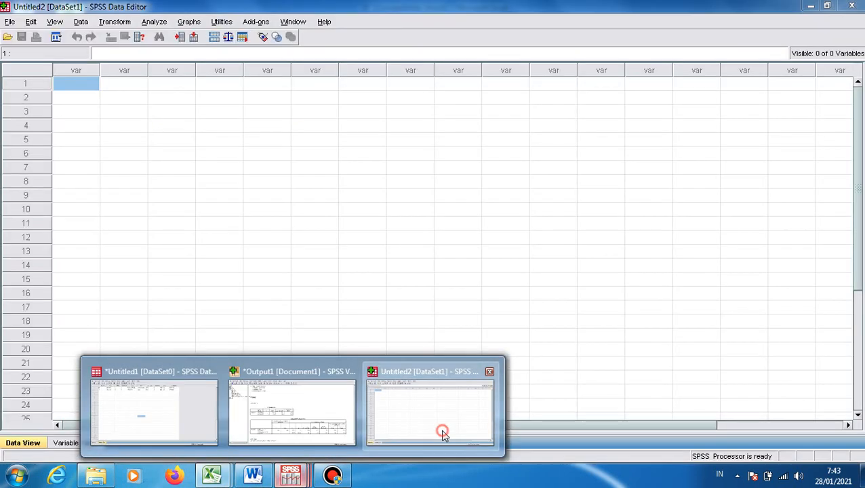
pyautogui.click(442, 433)
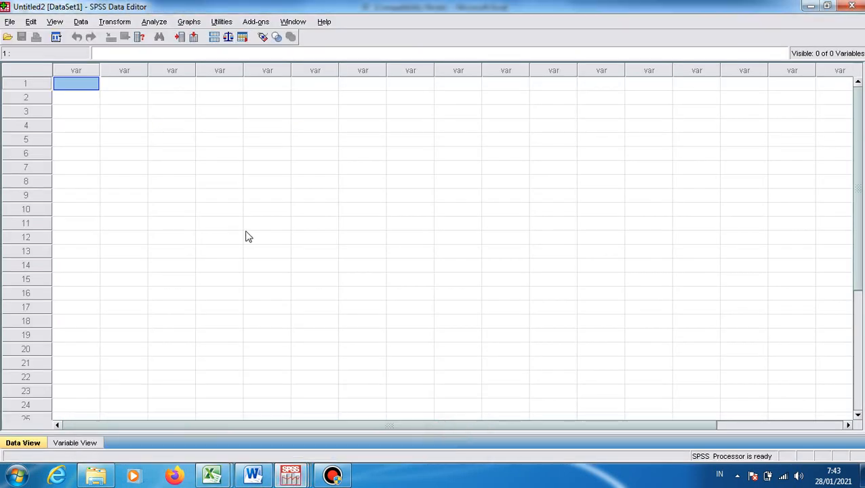
pyautogui.rightClick(90, 82)
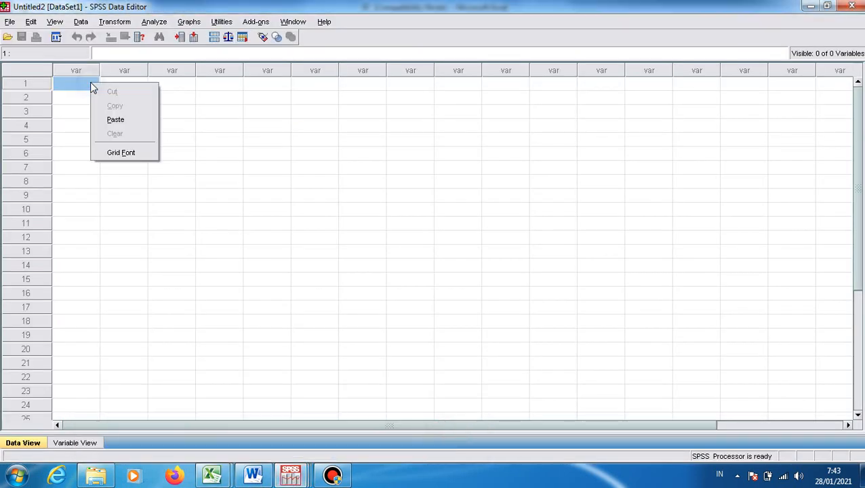
pyautogui.click(123, 122)
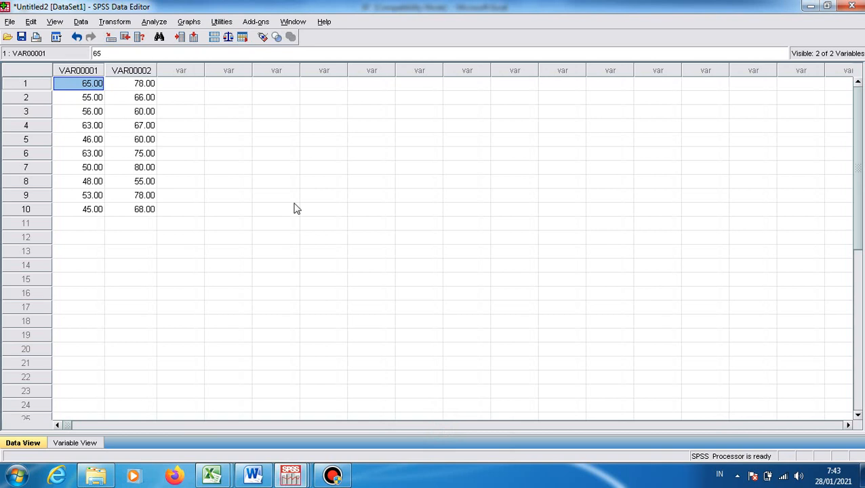
# Rename the two pasted variables as X1 and X2 in Variable View
pyautogui.click(74, 443)
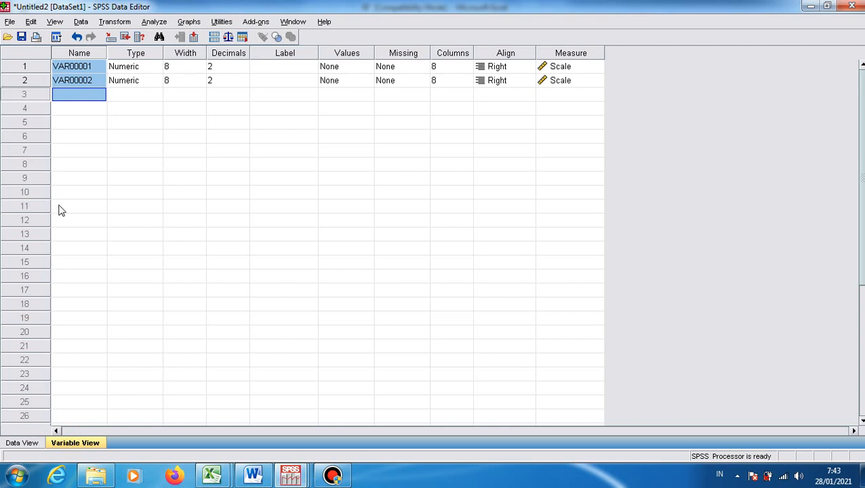
pyautogui.click(79, 68)
pyautogui.write('X1')
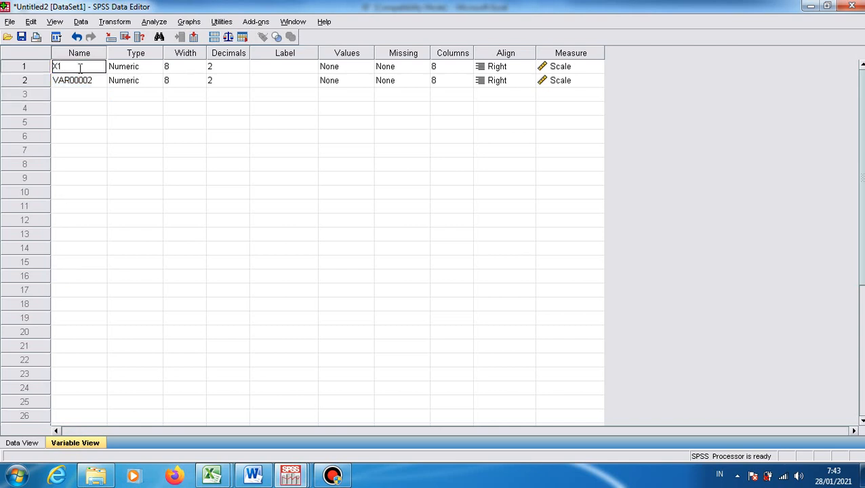
pyautogui.press('Return')
pyautogui.write('X2')
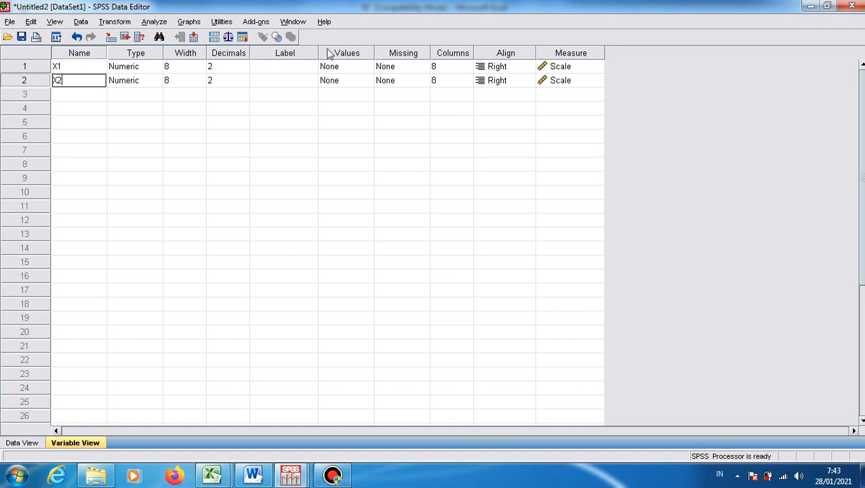
# Label variable X1 as NILAI PRE TEST and variable X2 as NILAI POST TEST
pyautogui.click(293, 67)
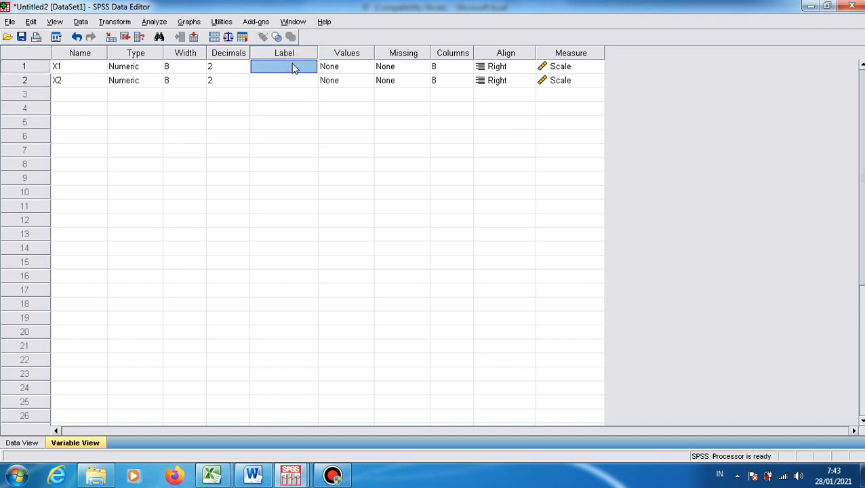
pyautogui.write('N')
pyautogui.write('LA')
pyautogui.press('BackSpace')
pyautogui.press('BackSpace')
pyautogui.write('N')
pyautogui.press('BackSpace')
pyautogui.write('ILAI PRETEST')
pyautogui.press('Return')
pyautogui.write('NILAI POST TEST')
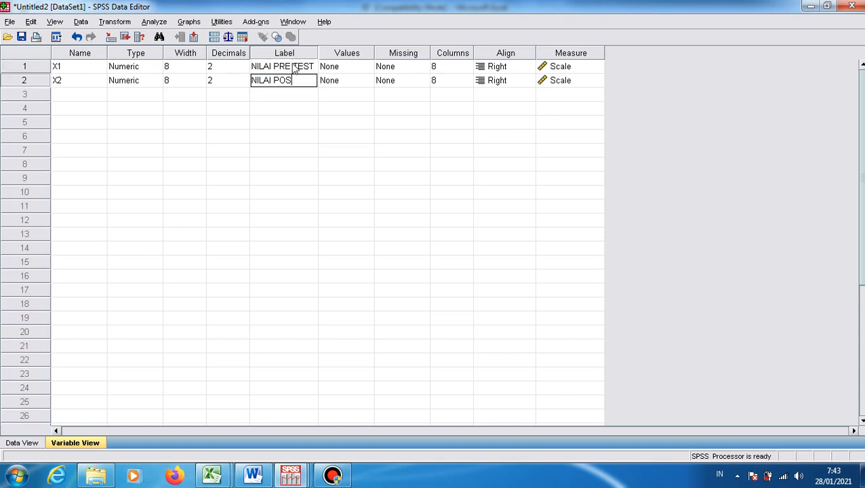
# Run a Paired-Samples T Test pairing NILAI PRE TEST [X1] with NILAI POST TEST [X2]
pyautogui.click(282, 122)
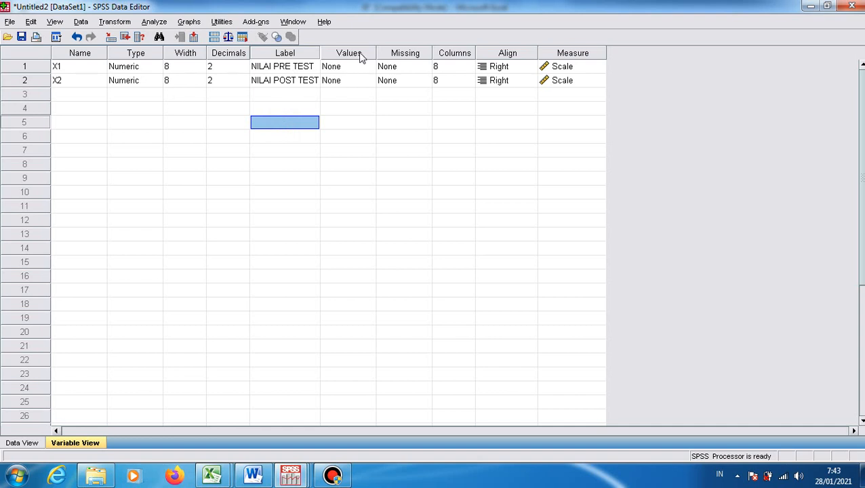
pyautogui.click(160, 21)
pyautogui.moveTo(181, 82)
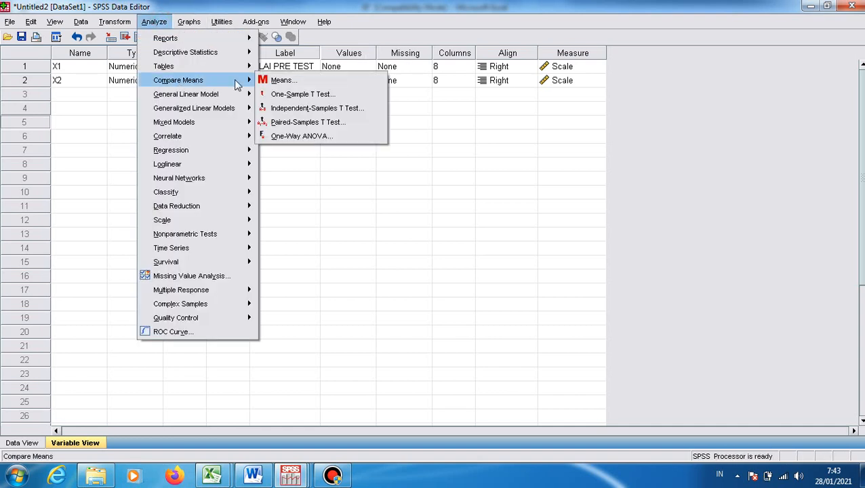
pyautogui.click(273, 124)
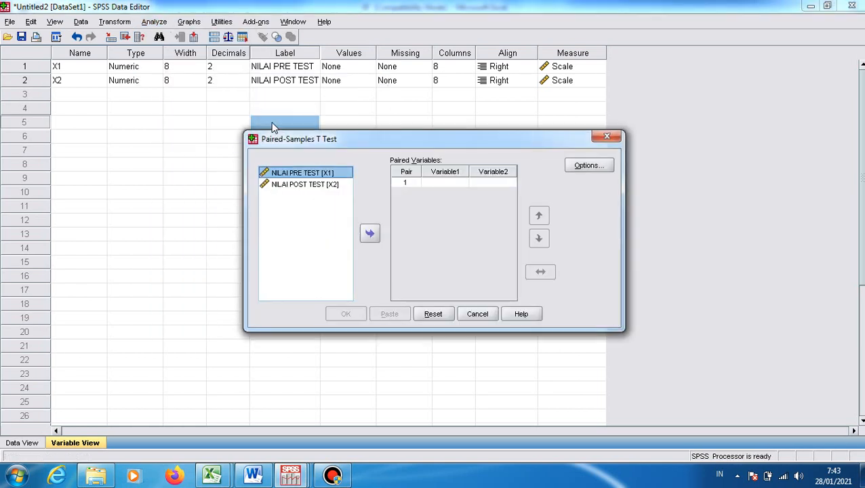
pyautogui.click(370, 235)
pyautogui.click(330, 184)
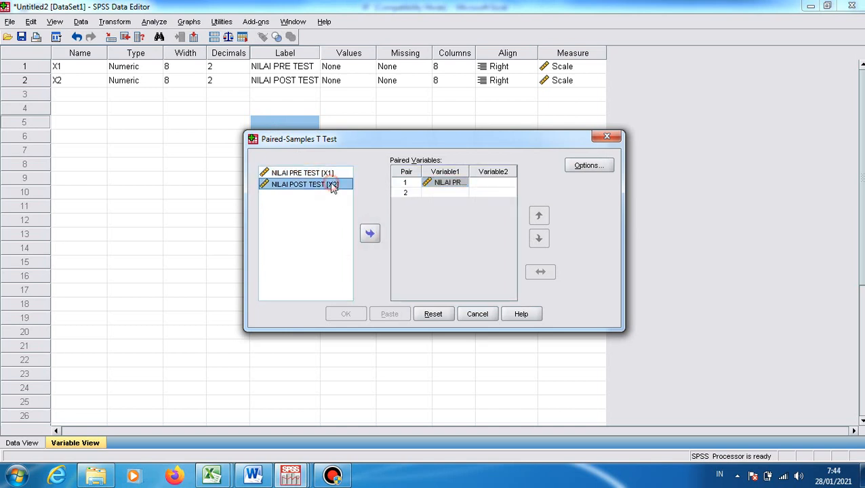
pyautogui.click(370, 233)
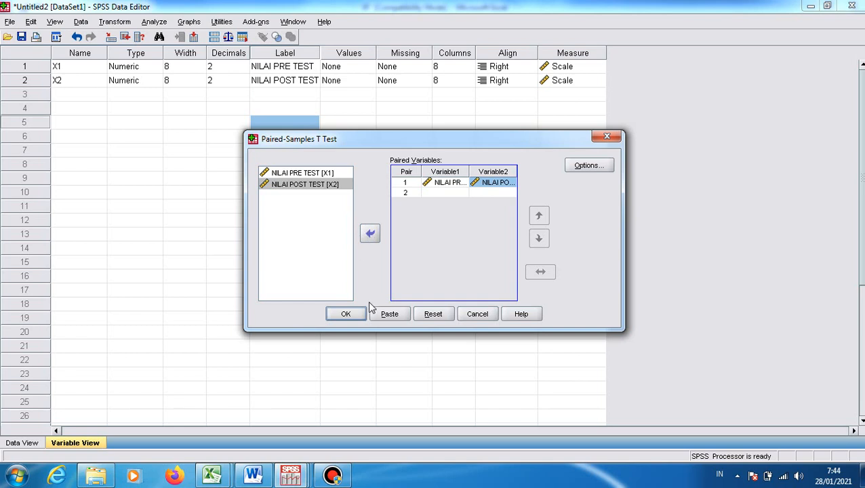
pyautogui.click(338, 317)
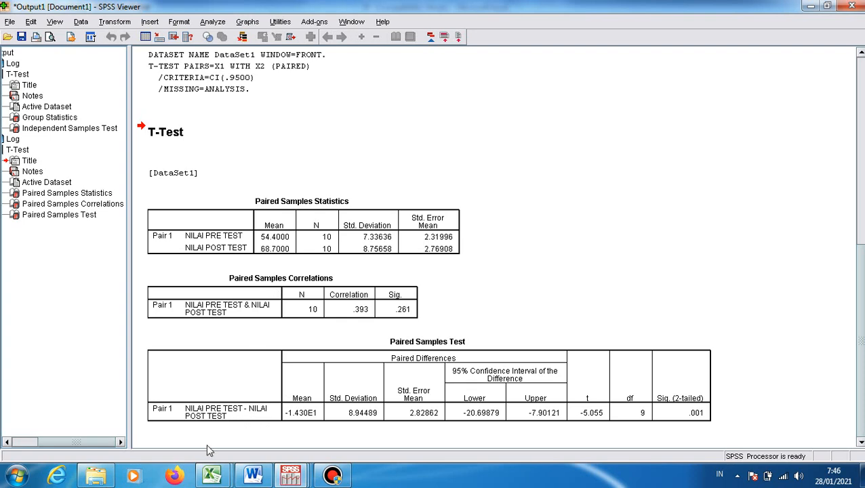
# Switch to Excel and examine the ONE WAY ANNOVA sheet's example research title in A2 and its GPA table by region
pyautogui.moveTo(211, 475)
pyautogui.click(185, 437)
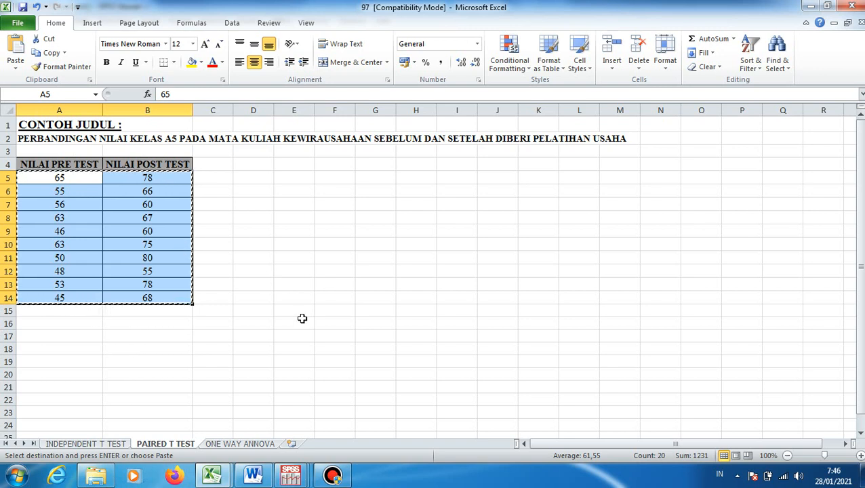
pyautogui.click(252, 444)
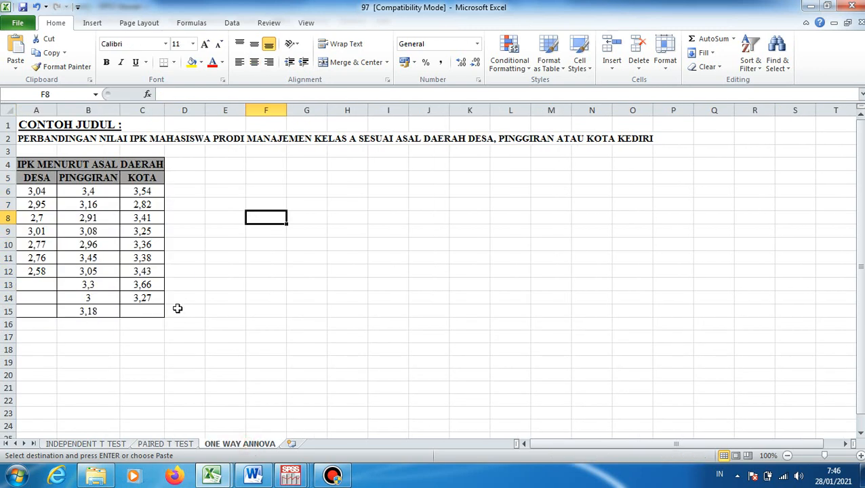
pyautogui.click(196, 232)
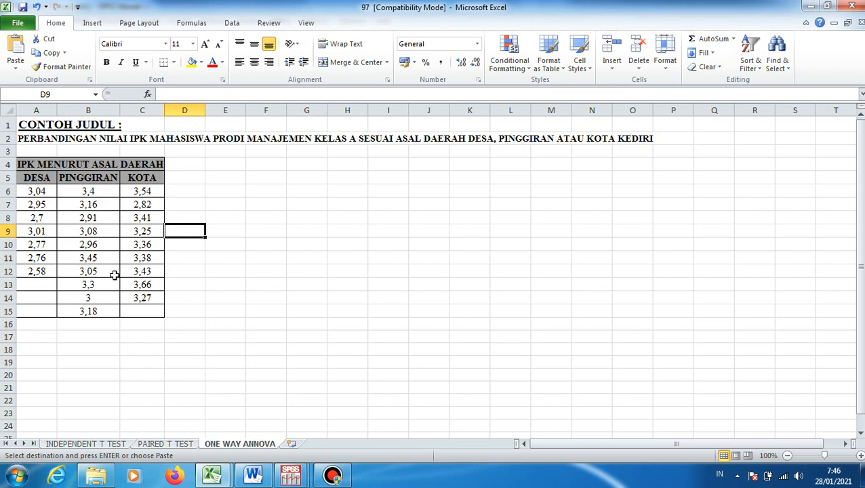
pyautogui.click(59, 138)
pyautogui.click(46, 138)
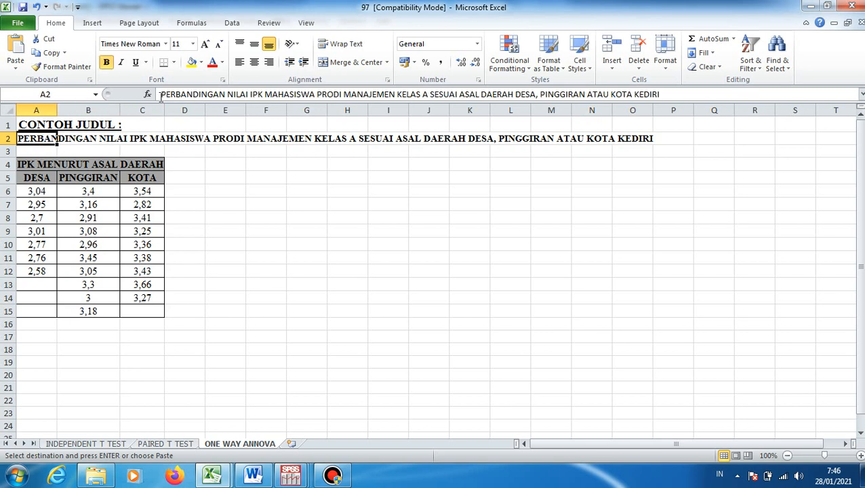
pyautogui.moveTo(161, 96); pyautogui.dragTo(667, 94)
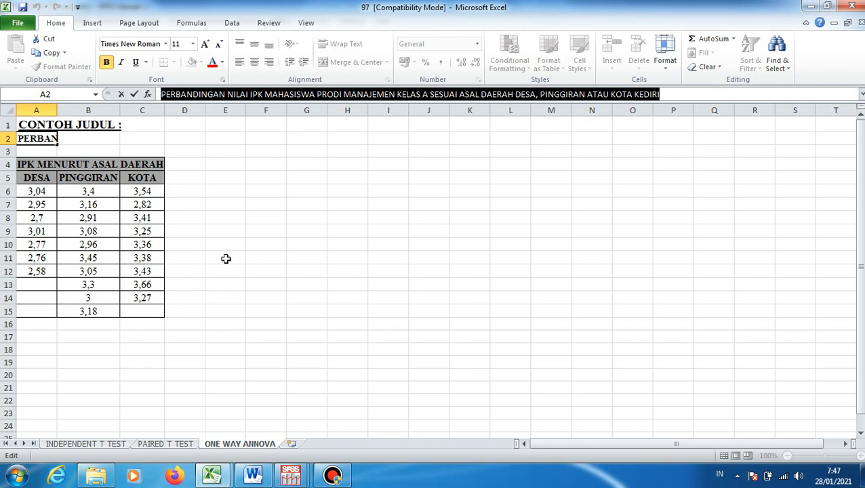
pyautogui.click(226, 258)
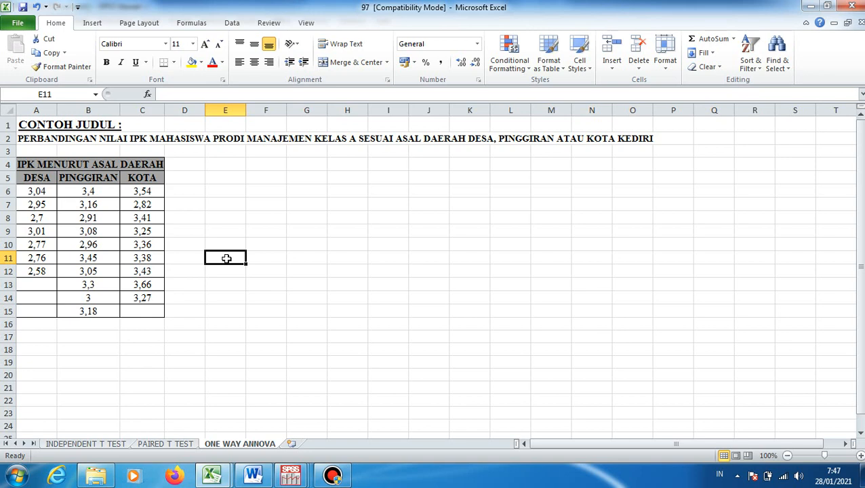
# Switch to SPSS and create a new empty dataset, shown in Data View
pyautogui.moveTo(290, 475)
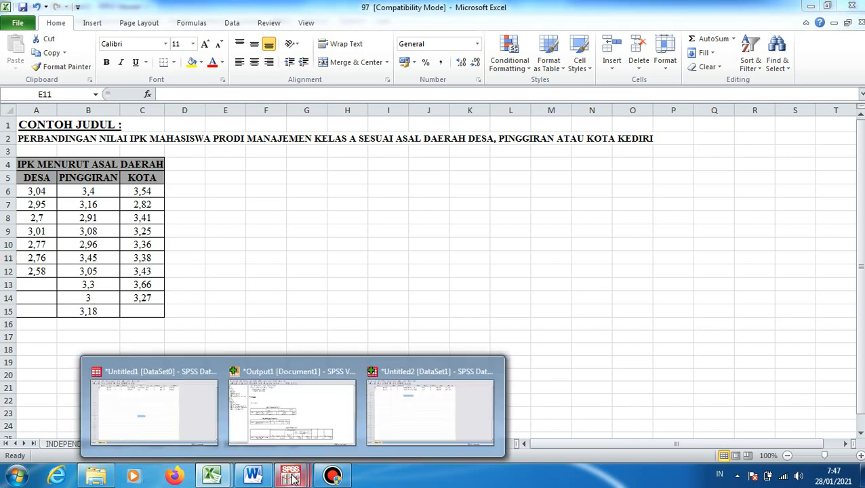
pyautogui.click(380, 423)
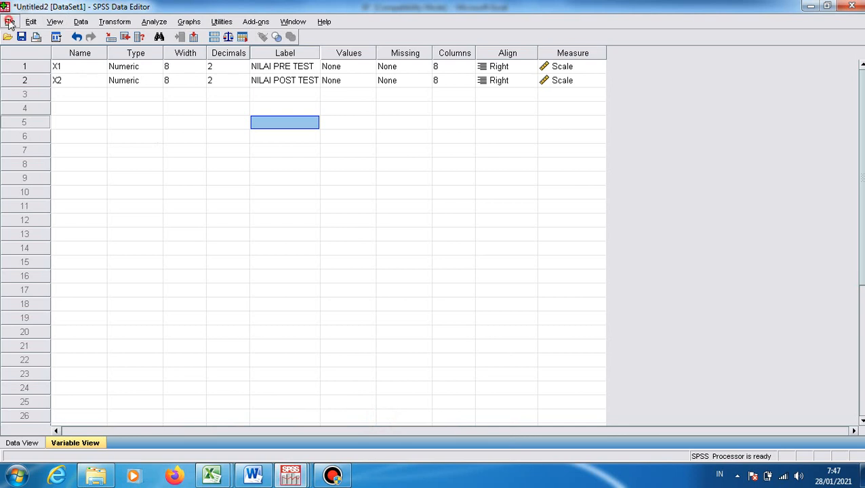
pyautogui.click(10, 22)
pyautogui.moveTo(34, 36)
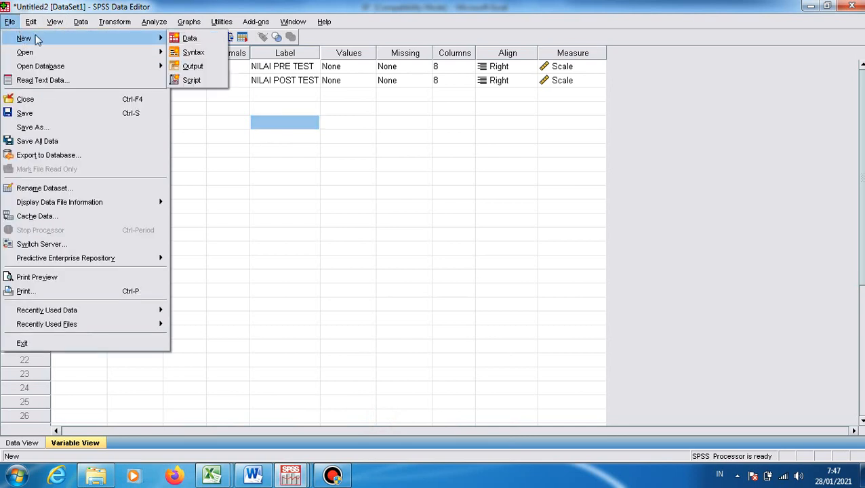
pyautogui.click(187, 38)
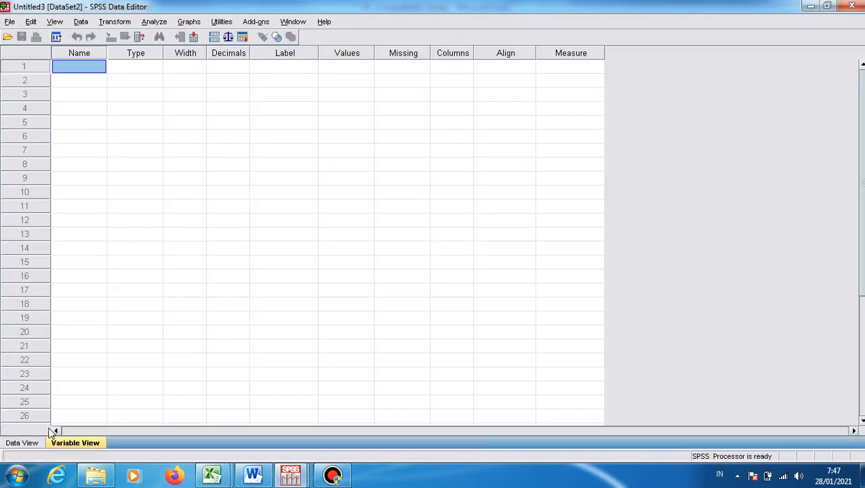
pyautogui.click(22, 442)
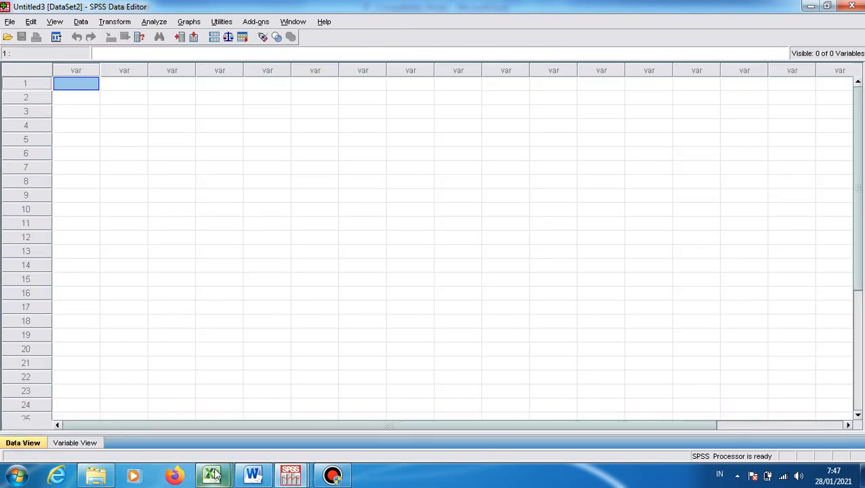
# Copy the DESA GPAs in A6:A12 from Excel into the new SPSS dataset's second column, starting at row 1
pyautogui.moveTo(213, 476)
pyautogui.click(168, 436)
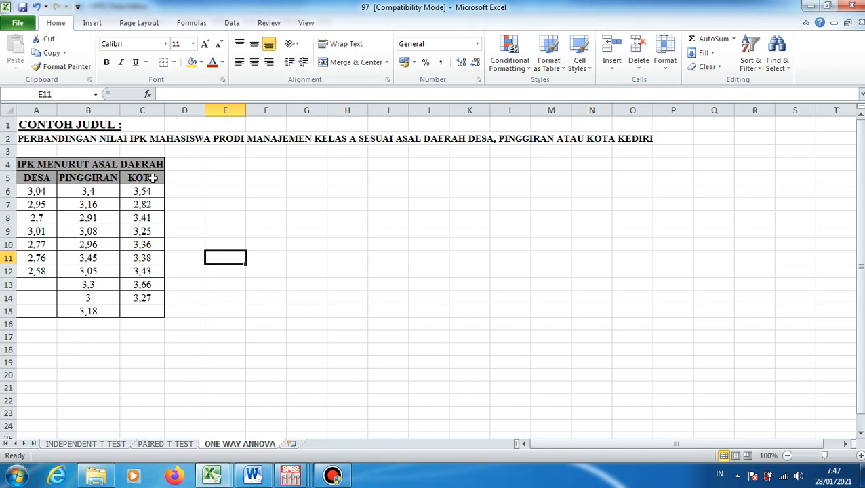
pyautogui.moveTo(38, 191); pyautogui.dragTo(39, 274)
pyautogui.hotkey('ctrl', 'c')
pyautogui.rightClick(38, 265)
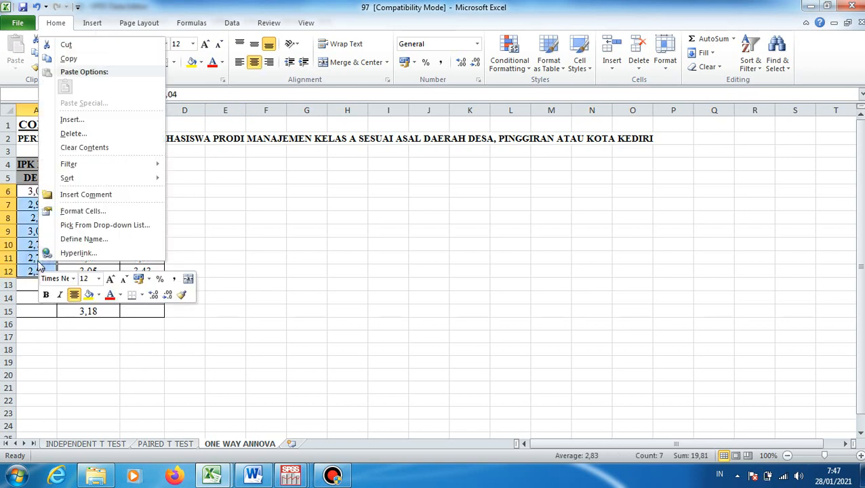
pyautogui.click(69, 58)
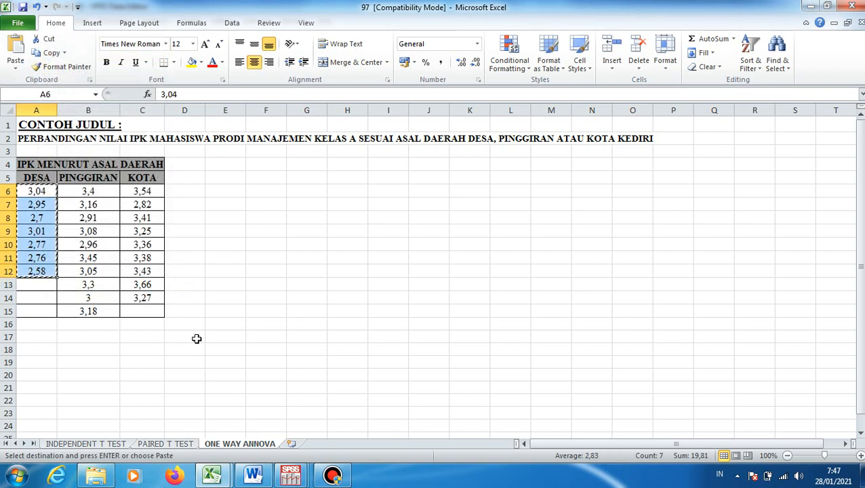
pyautogui.click(290, 475)
pyautogui.click(495, 423)
pyautogui.click(124, 89)
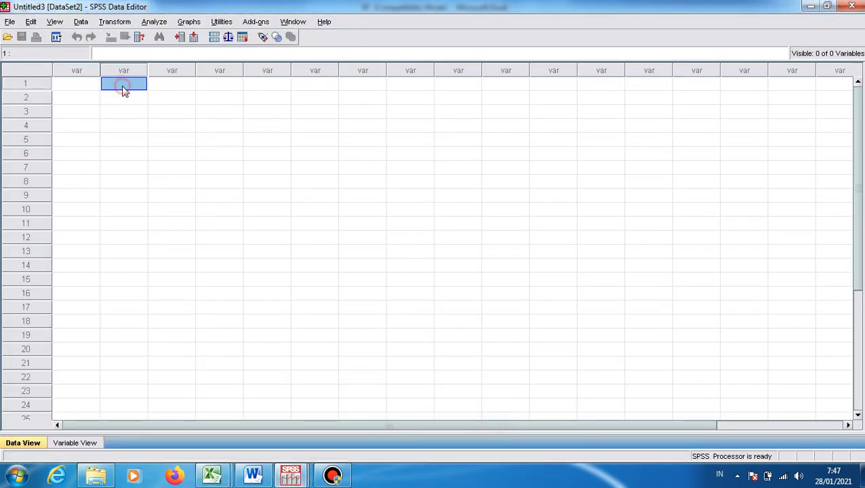
pyautogui.rightClick(122, 87)
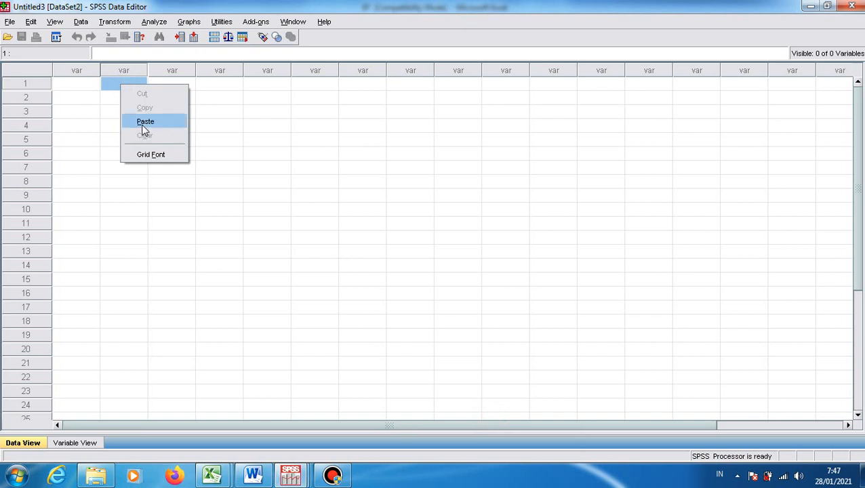
pyautogui.click(145, 122)
# Enter group code 1 in the first column for rows 1 to 7, beside the DESA GPAs
pyautogui.click(83, 100)
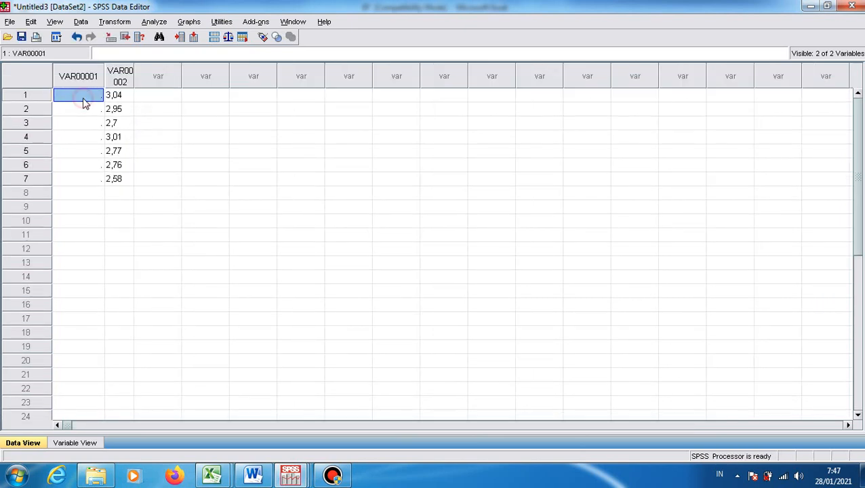
pyautogui.write('1')
pyautogui.press('Return')
pyautogui.write('1')
pyautogui.press('Return')
pyautogui.write('1')
pyautogui.press('Return')
pyautogui.write('1 1')
pyautogui.press('Return')
pyautogui.write('1')
pyautogui.press('Return')
pyautogui.write('1')
pyautogui.press('Return')
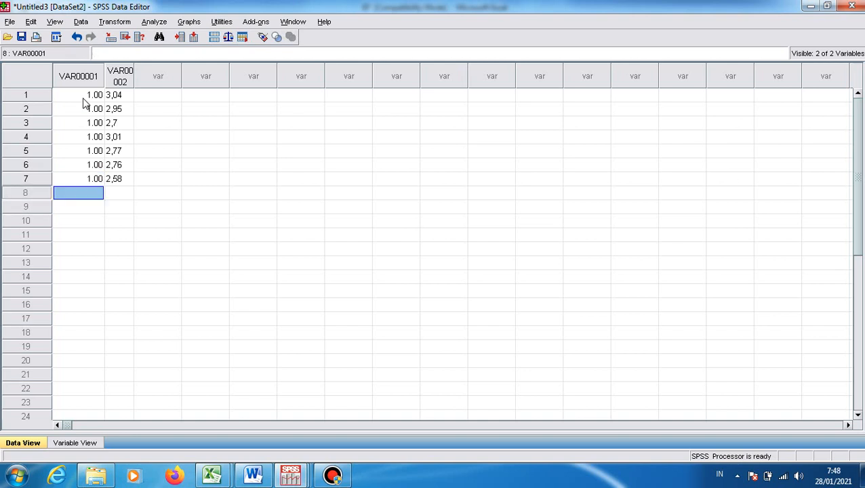
# Copy the PINGGIRAN GPAs in B6:B15 from Excel into the SPSS dataset's second column, starting at row 8
pyautogui.click(125, 194)
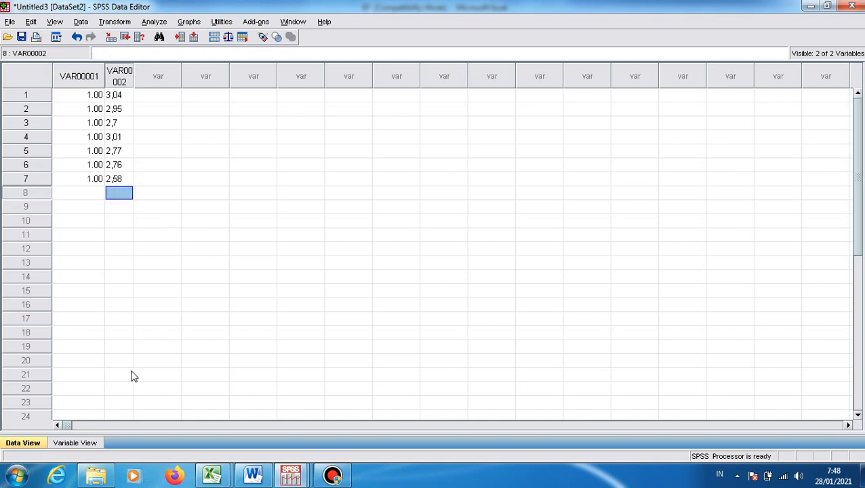
pyautogui.moveTo(226, 479)
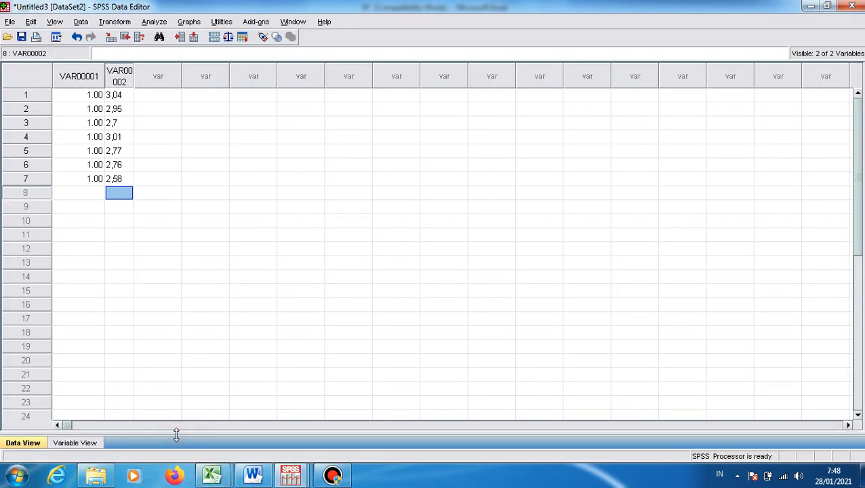
pyautogui.click(171, 439)
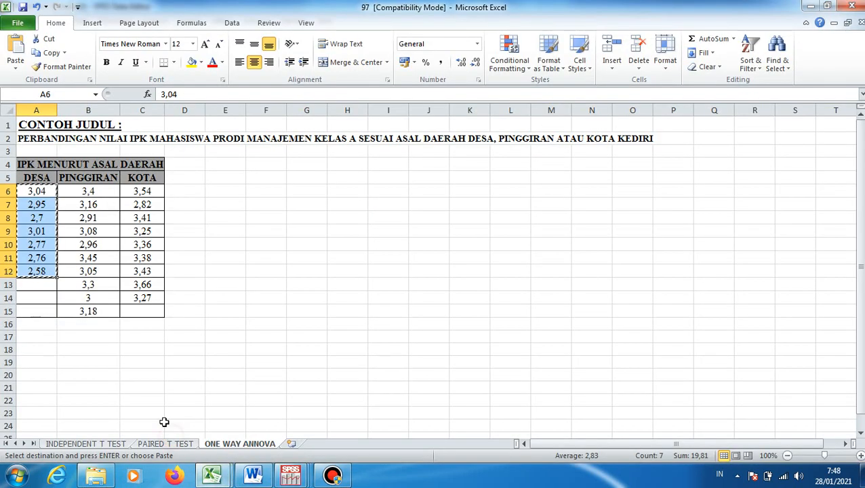
pyautogui.moveTo(93, 191); pyautogui.dragTo(109, 313)
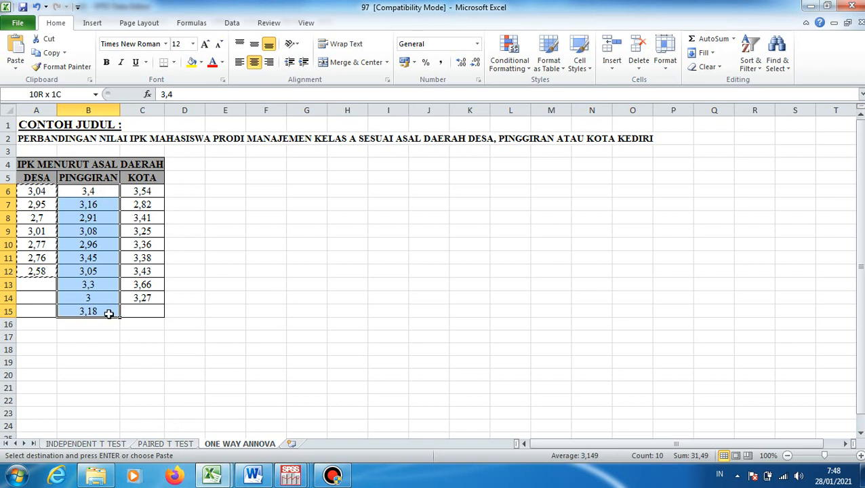
pyautogui.rightClick(110, 314)
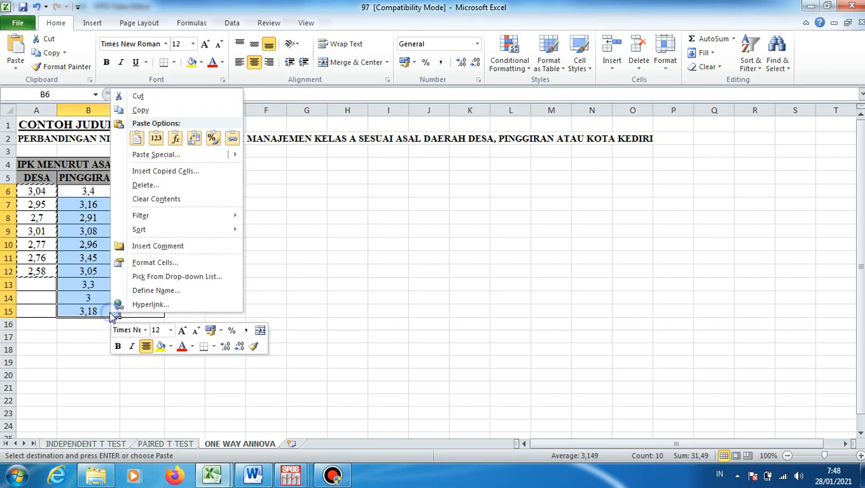
pyautogui.click(142, 113)
pyautogui.click(292, 477)
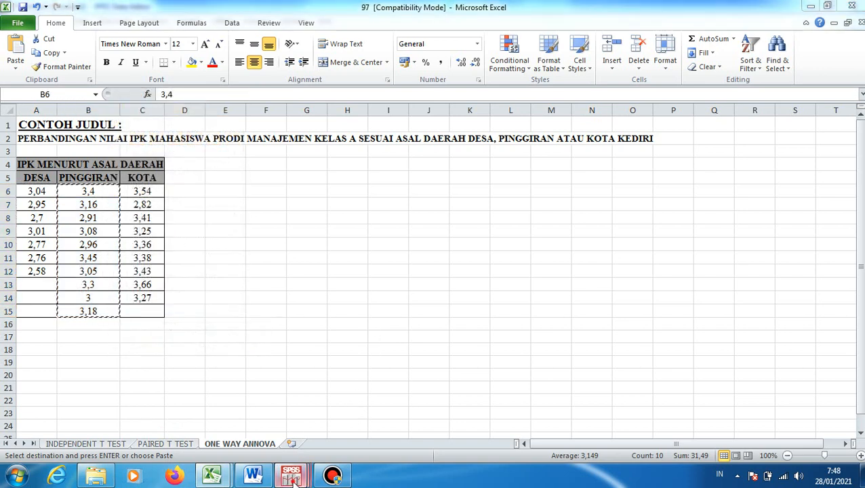
pyautogui.click(544, 427)
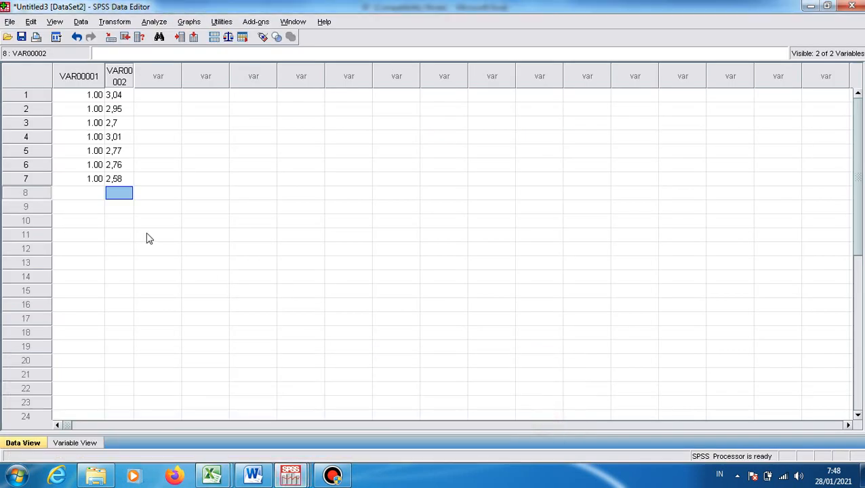
pyautogui.rightClick(125, 195)
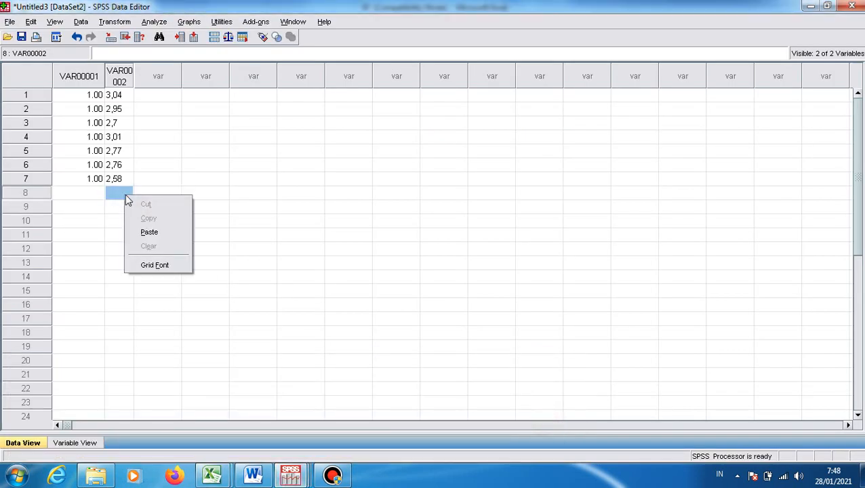
pyautogui.click(150, 231)
# Enter group code 2 in the first column for rows 8 to 17, beside the PINGGIRAN GPAs
pyautogui.write('1 2 2 2 2 2 2')
pyautogui.press('Return')
pyautogui.write('2')
pyautogui.press('Return')
pyautogui.write('2')
pyautogui.press('Return')
pyautogui.write('2')
pyautogui.press('Return')
pyautogui.press('Right')
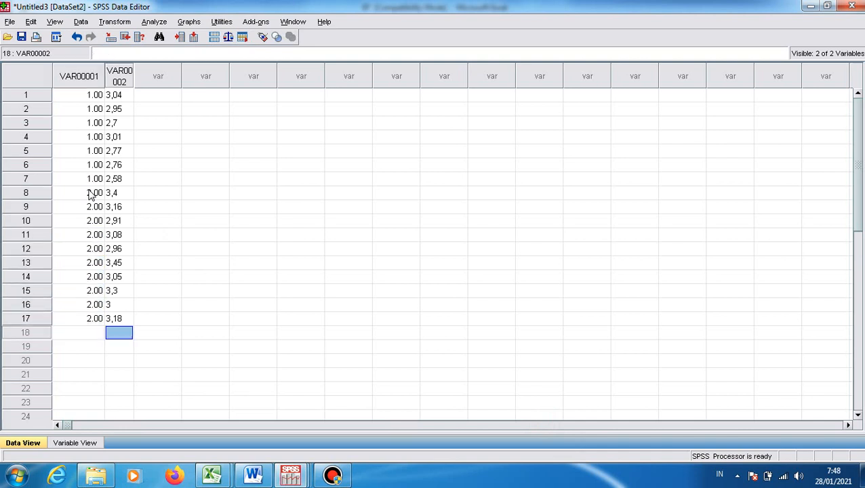
# Copy the KOTA GPAs in C6:C14 from Excel into the SPSS dataset's second column, starting at row 18
pyautogui.moveTo(212, 476)
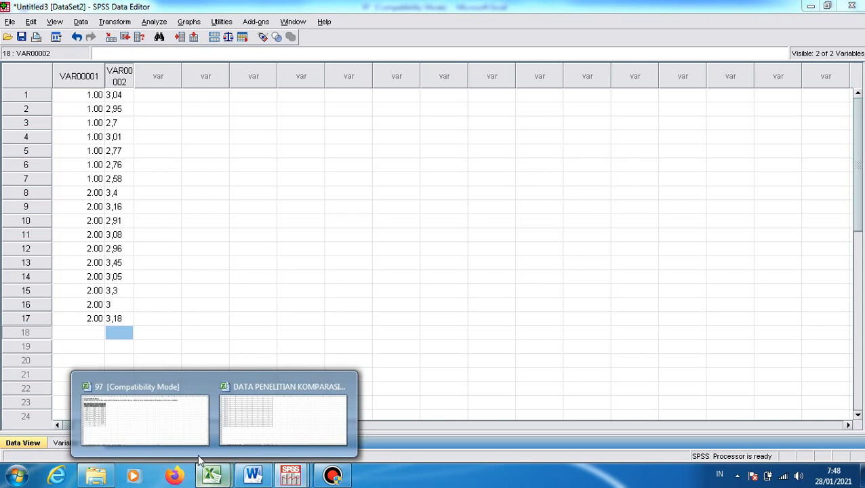
pyautogui.click(179, 439)
pyautogui.moveTo(146, 193); pyautogui.dragTo(152, 296)
pyautogui.rightClick(153, 296)
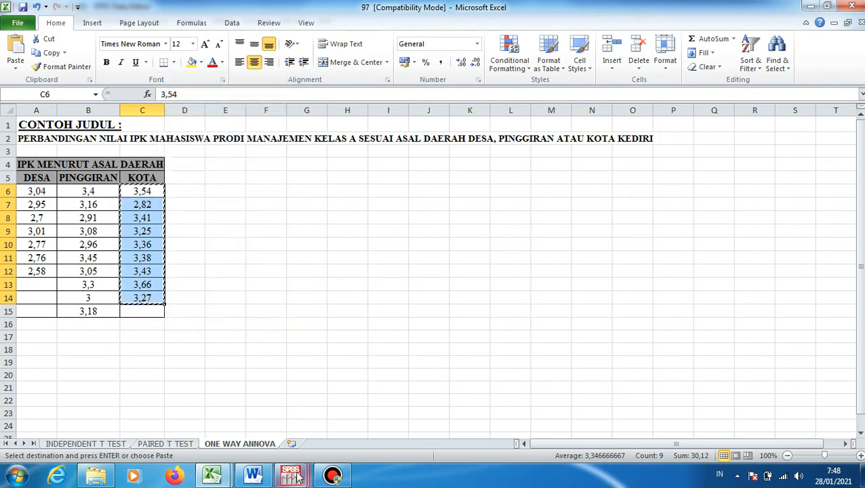
pyautogui.moveTo(290, 474)
pyautogui.click(473, 411)
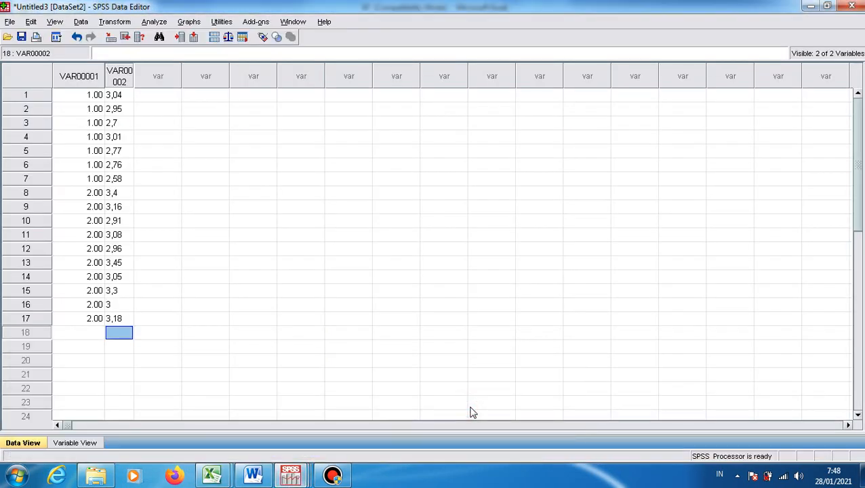
pyautogui.rightClick(124, 332)
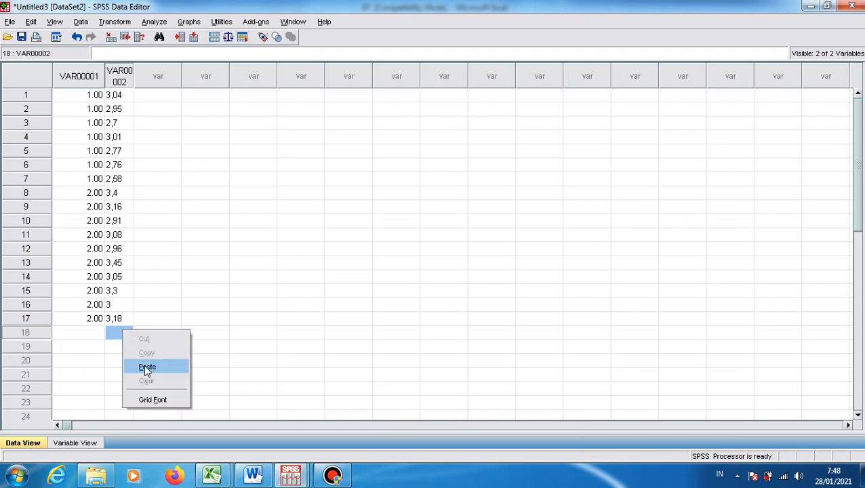
pyautogui.click(146, 366)
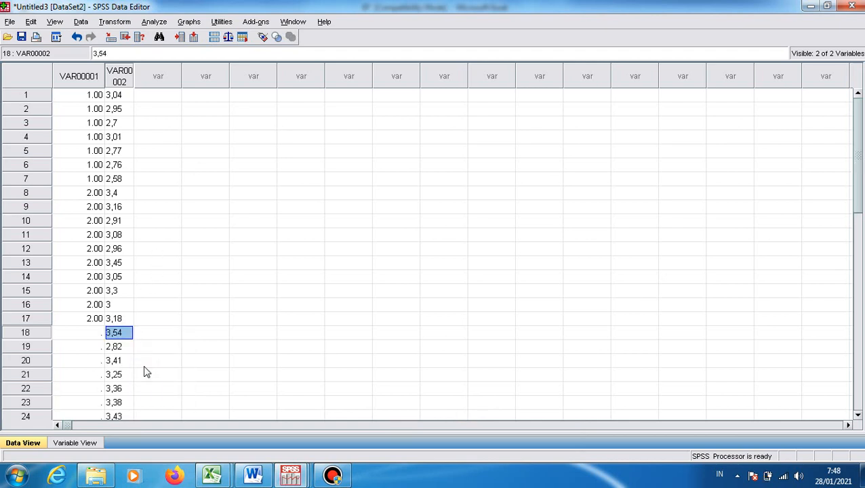
# Enter group code 3 in the first column for rows 18 to 26, clearing the surplus entry in row 27
pyautogui.click(93, 332)
pyautogui.write('3')
pyautogui.write(' 3 3 3 3 3 3 3')
pyautogui.press('Return')
pyautogui.write('3')
pyautogui.press('Return')
pyautogui.write('3')
pyautogui.press('Return')
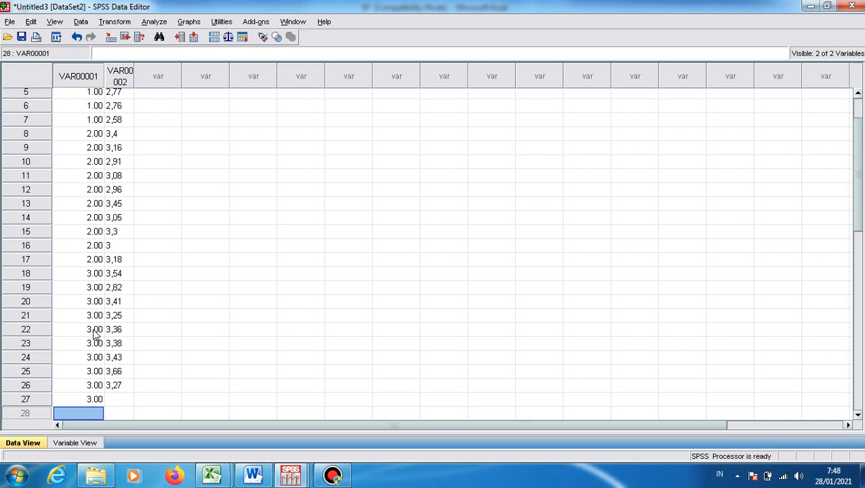
pyautogui.press('Up')
pyautogui.press('BackSpace')
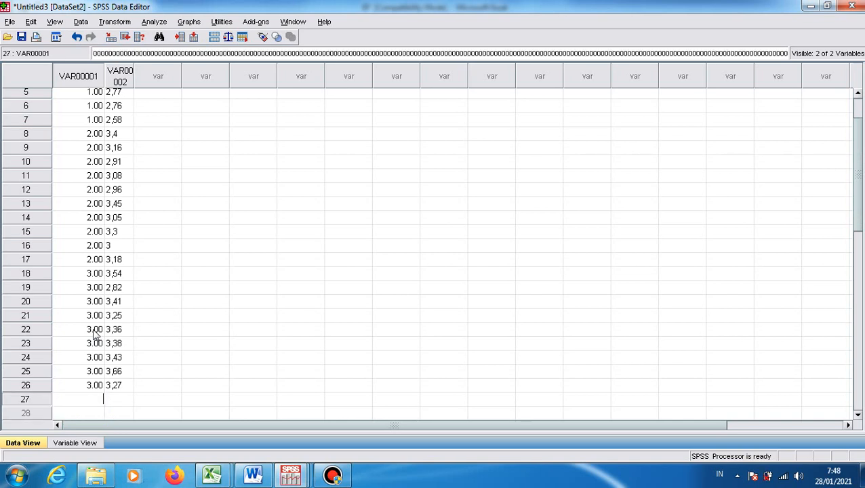
pyautogui.press('Return')
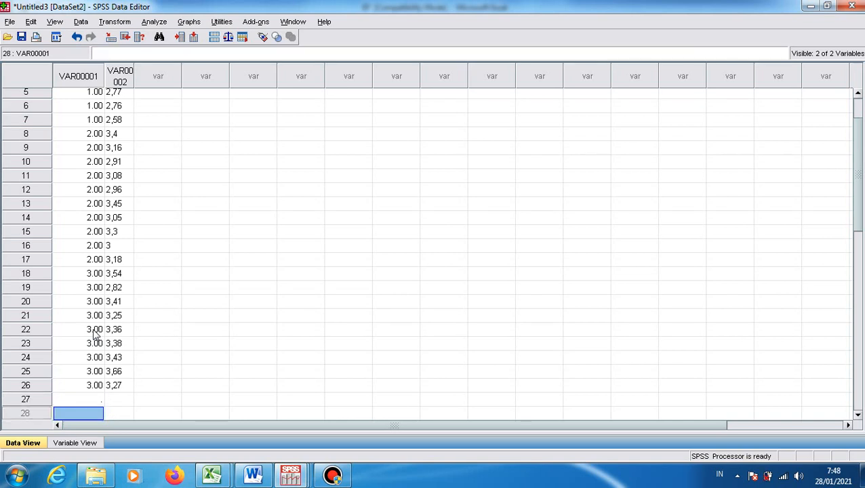
# Rename the first variable X1 and the second variable X2 in the variable definitions
pyautogui.click(72, 443)
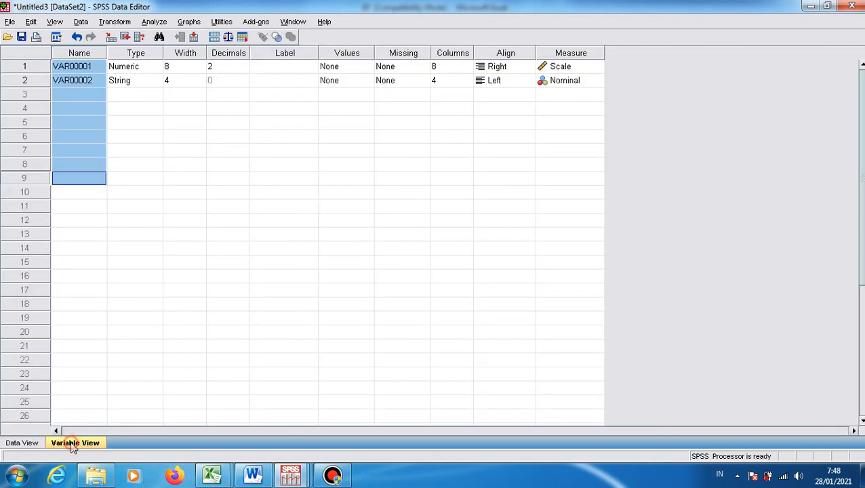
pyautogui.click(81, 68)
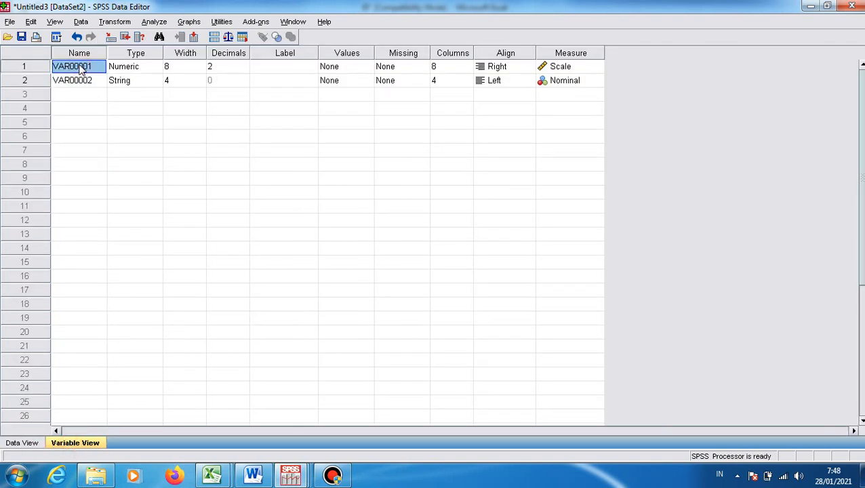
pyautogui.write('X1')
pyautogui.press('Return')
pyautogui.write('X')
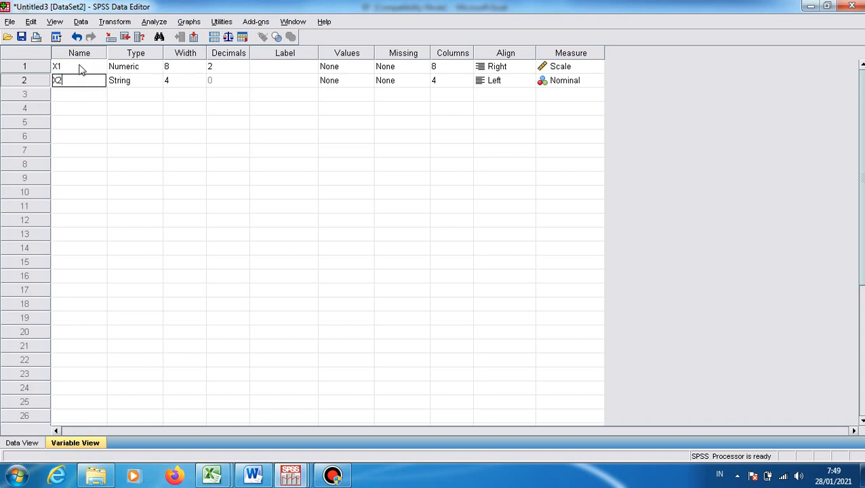
# Label variable X1 as ASAL DAERAH
pyautogui.click(296, 70)
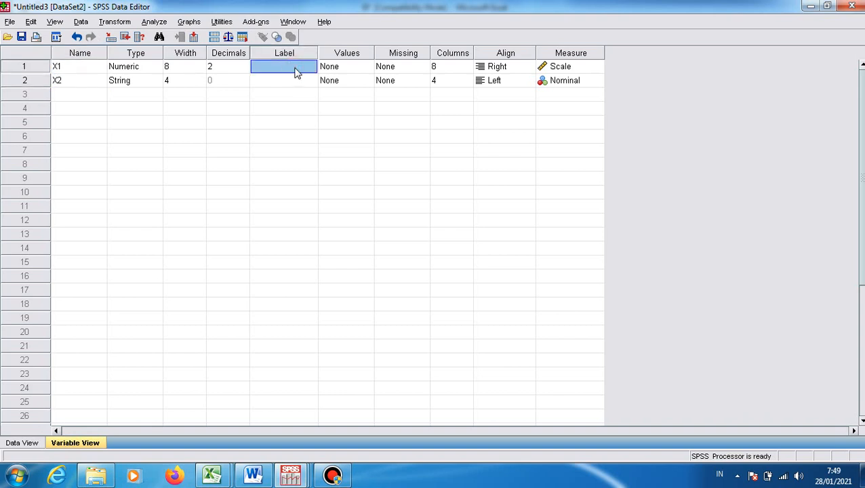
pyautogui.write('ASAL DA')
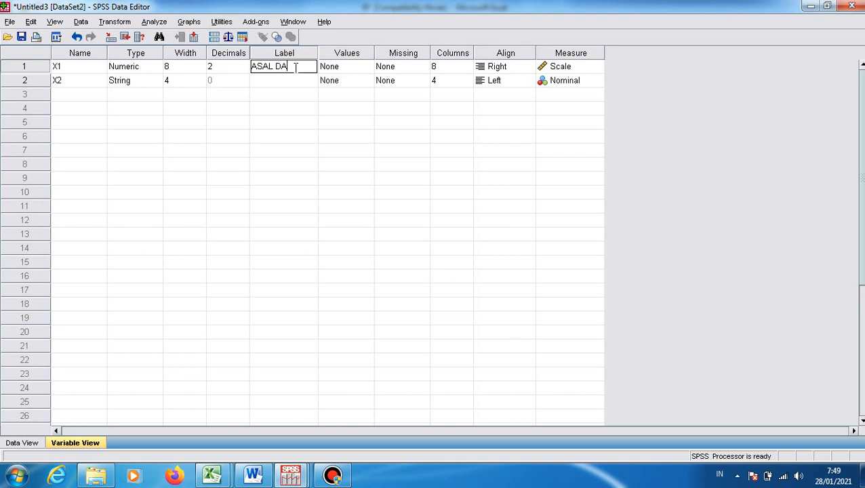
pyautogui.click(366, 107)
# Define the value labels for X1 as 1 = DESA, 2 = PINGGIRAN and 3 = KOTA
pyautogui.click(366, 70)
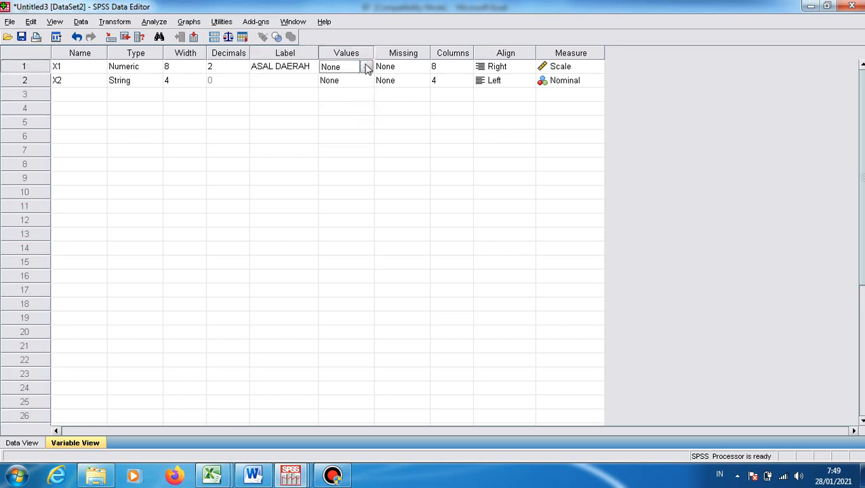
pyautogui.click(366, 69)
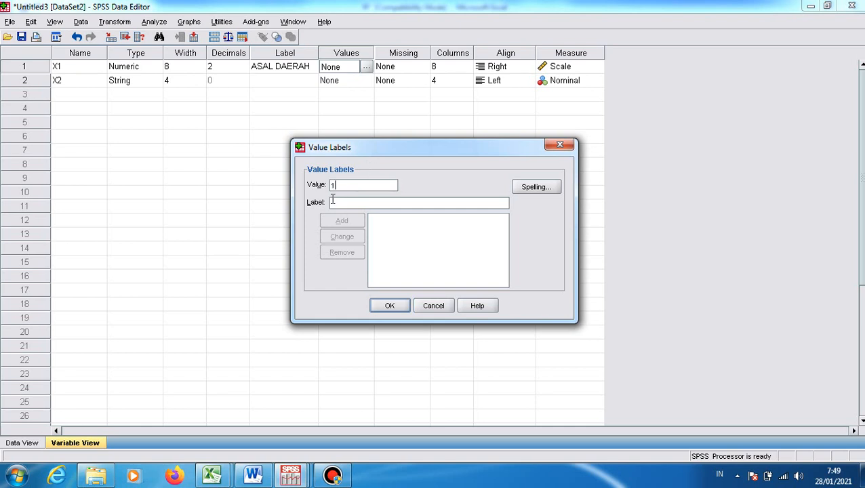
pyautogui.click(342, 203)
pyautogui.write('DESA')
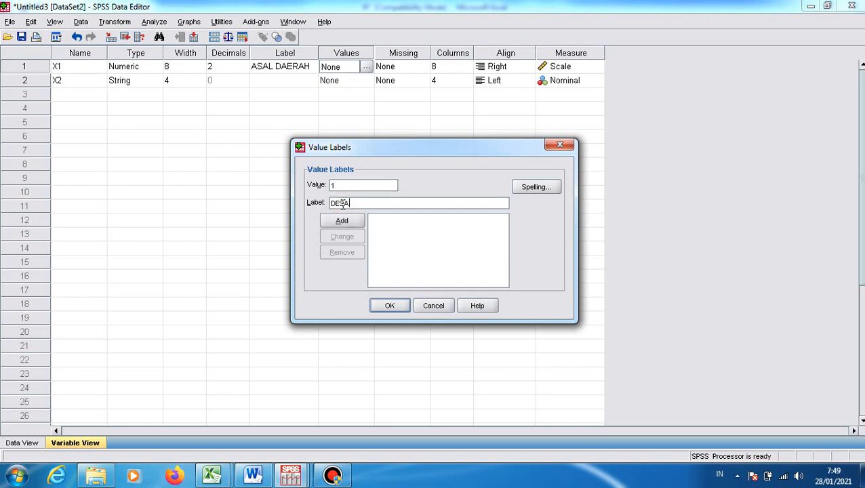
pyautogui.click(343, 221)
pyautogui.click(348, 202)
pyautogui.write('PINGGIRAN')
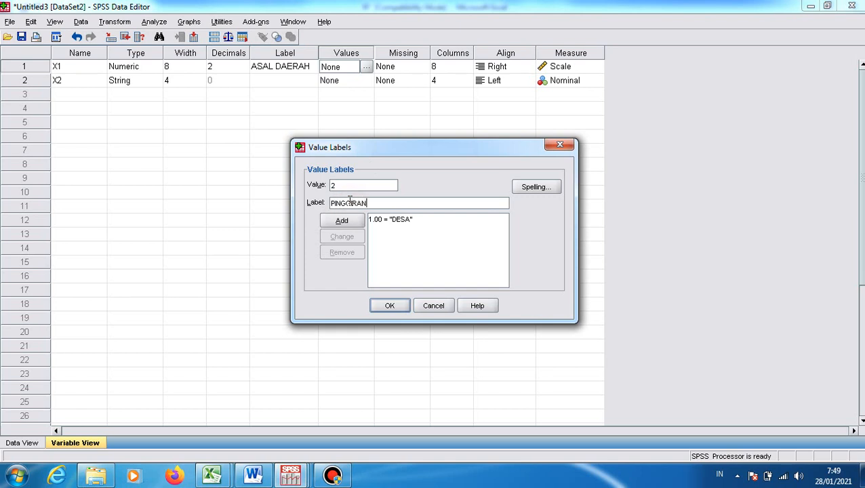
pyautogui.click(343, 220)
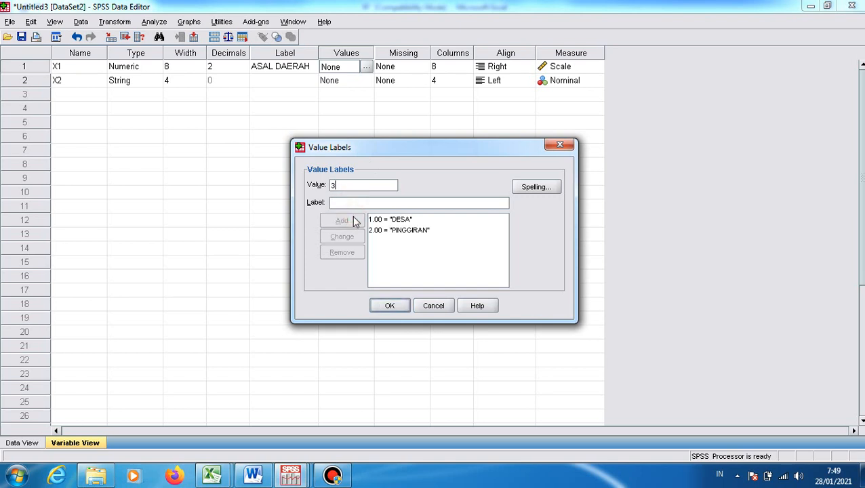
pyautogui.click(351, 205)
pyautogui.write('KOTA')
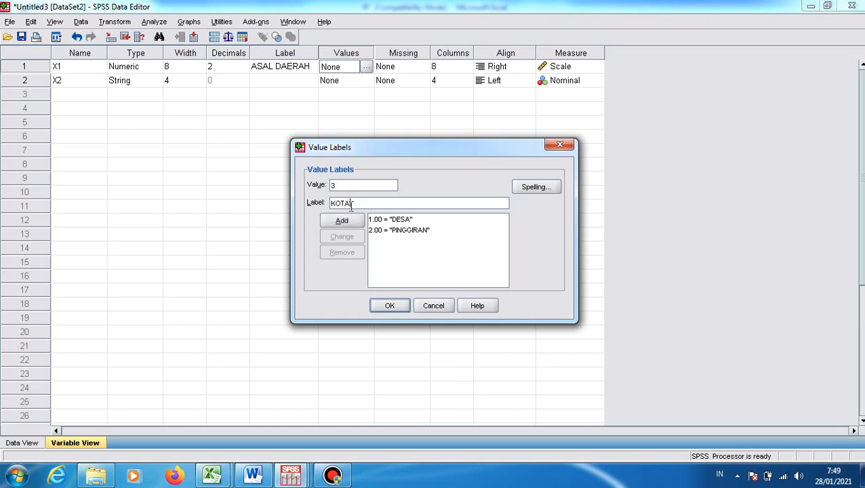
pyautogui.click(351, 221)
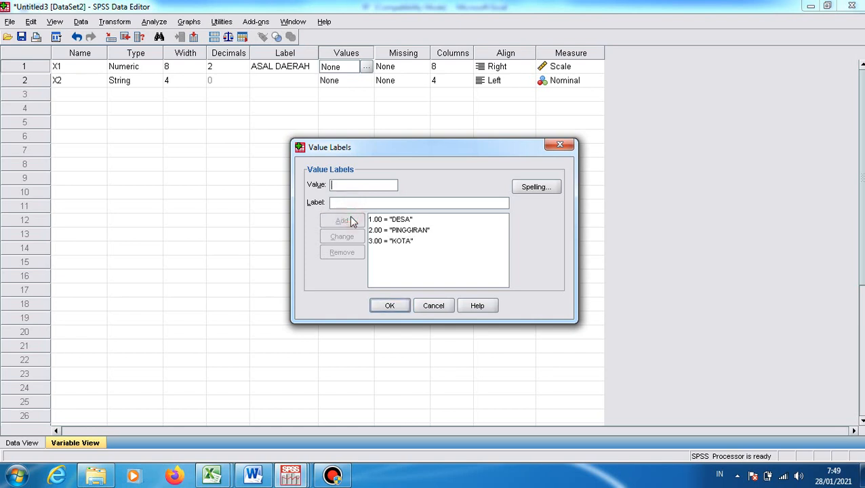
pyautogui.click(389, 305)
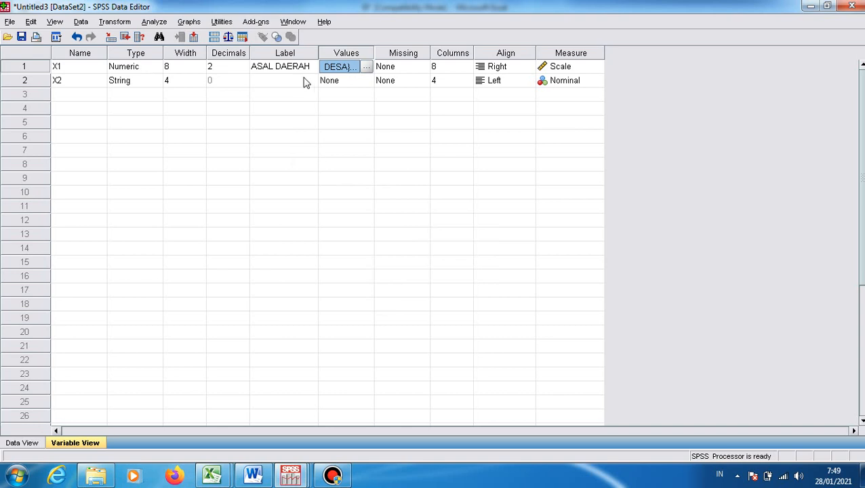
# Label variable X2 as NILAI IPK
pyautogui.click(294, 84)
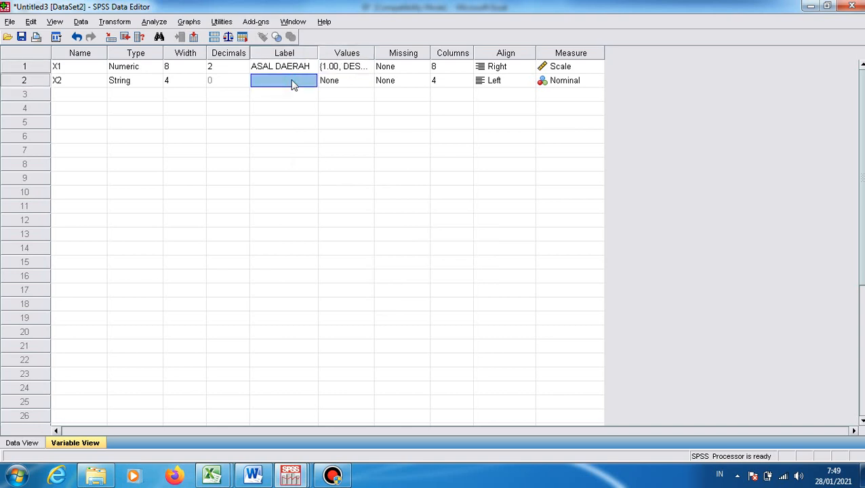
pyautogui.write('N')
pyautogui.click(285, 126)
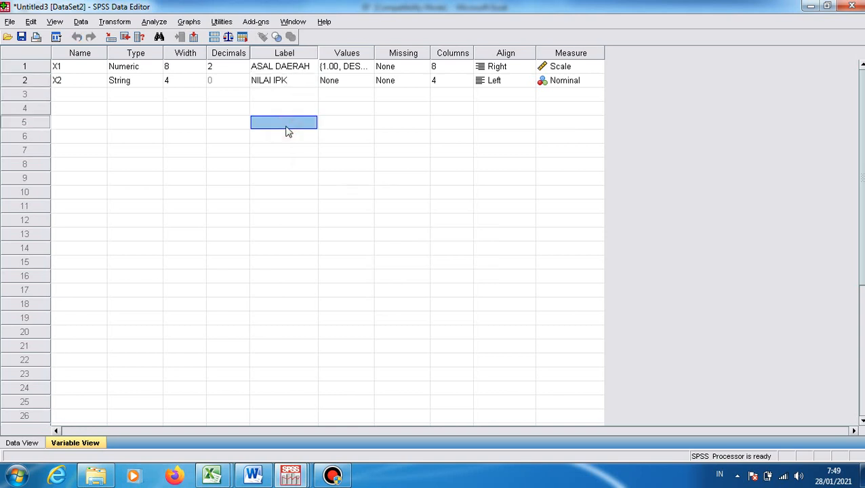
pyautogui.click(153, 23)
pyautogui.moveTo(230, 74)
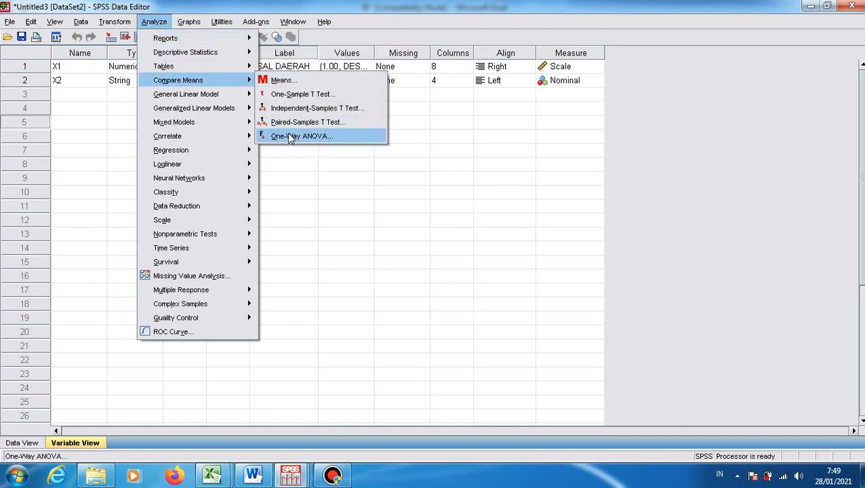
pyautogui.click(289, 136)
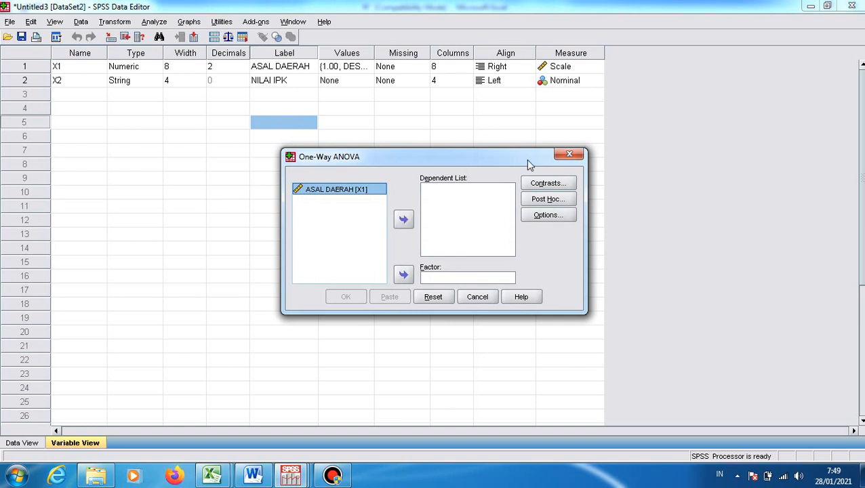
pyautogui.click(562, 154)
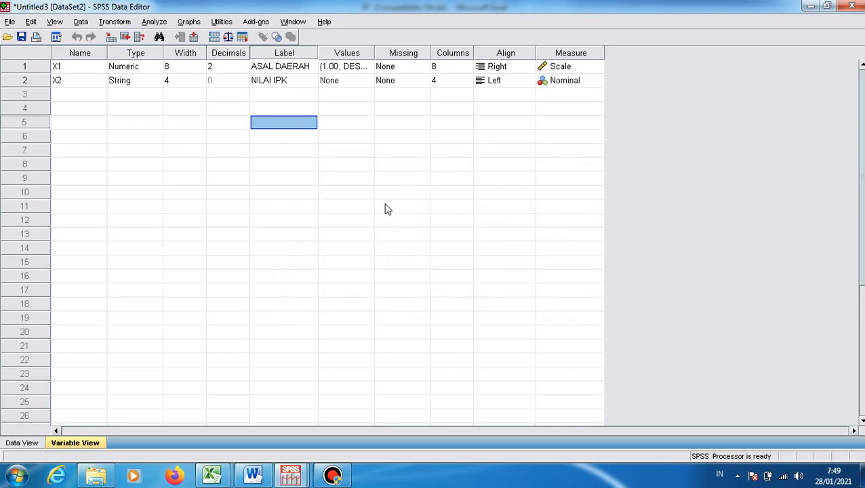
pyautogui.click(315, 204)
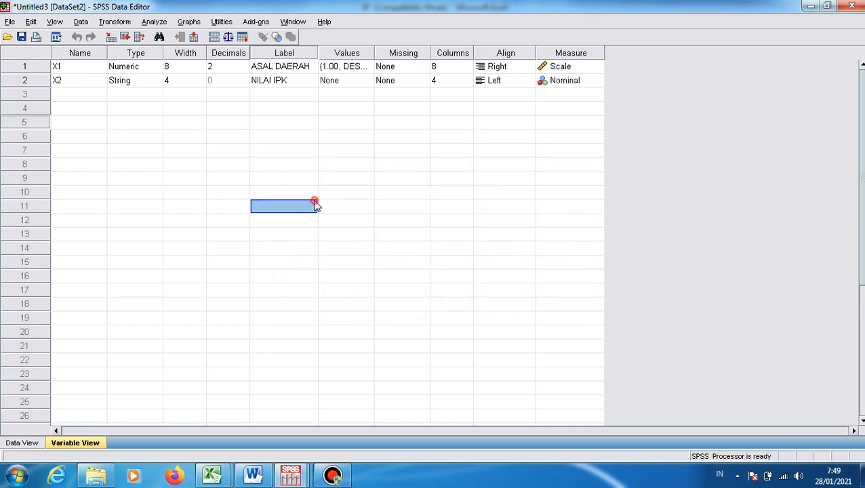
# Change variable X2's type to Numeric, with a width of 8 and 2 decimals
pyautogui.click(155, 80)
pyautogui.click(156, 81)
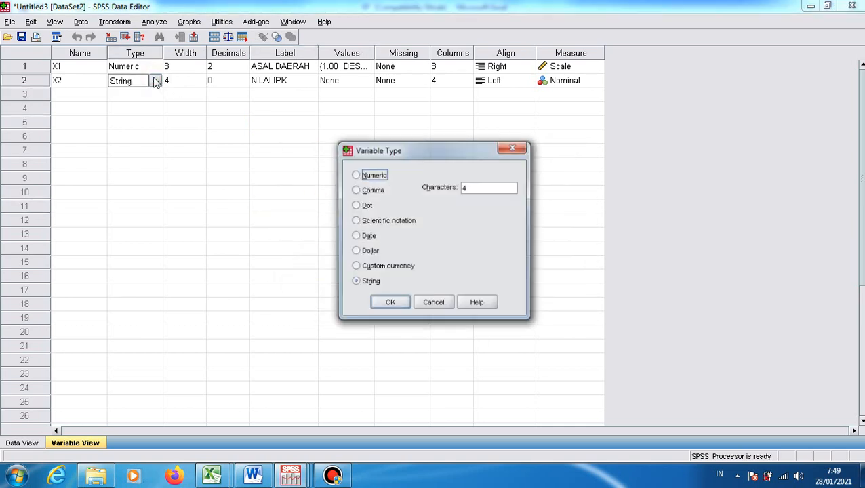
pyautogui.click(357, 175)
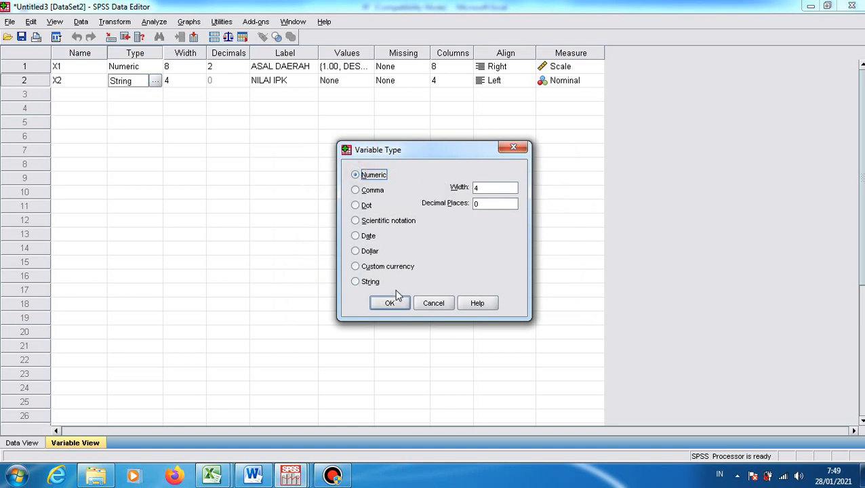
pyautogui.click(390, 303)
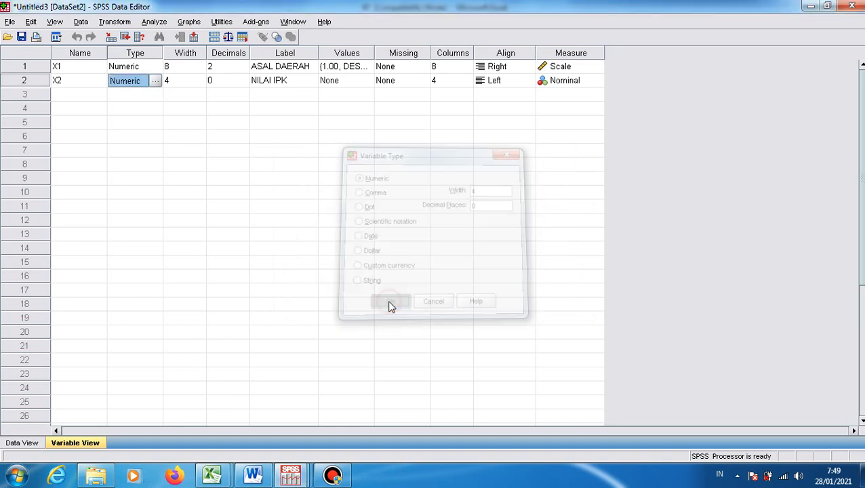
pyautogui.click(184, 81)
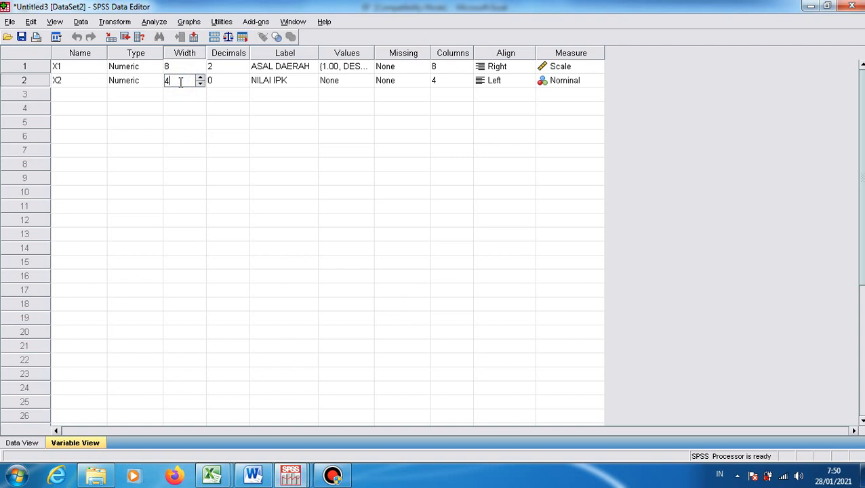
pyautogui.click(216, 80)
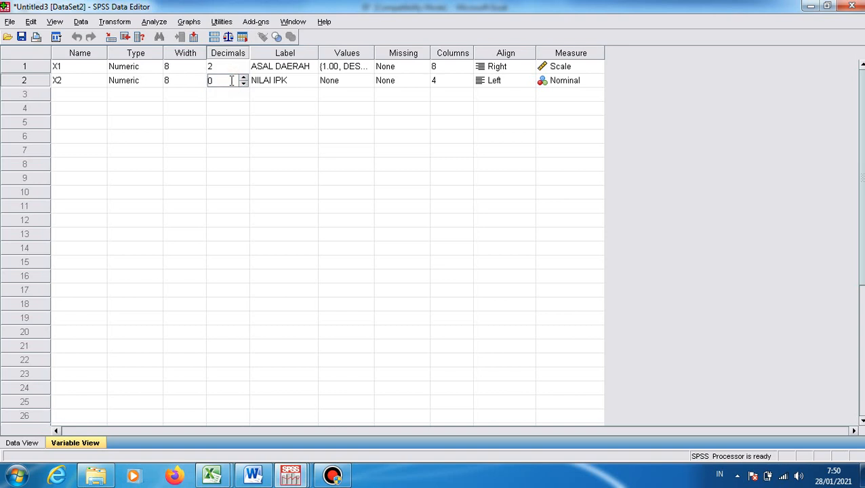
pyautogui.click(356, 110)
# Set variable X2's measurement level to Scale
pyautogui.click(555, 84)
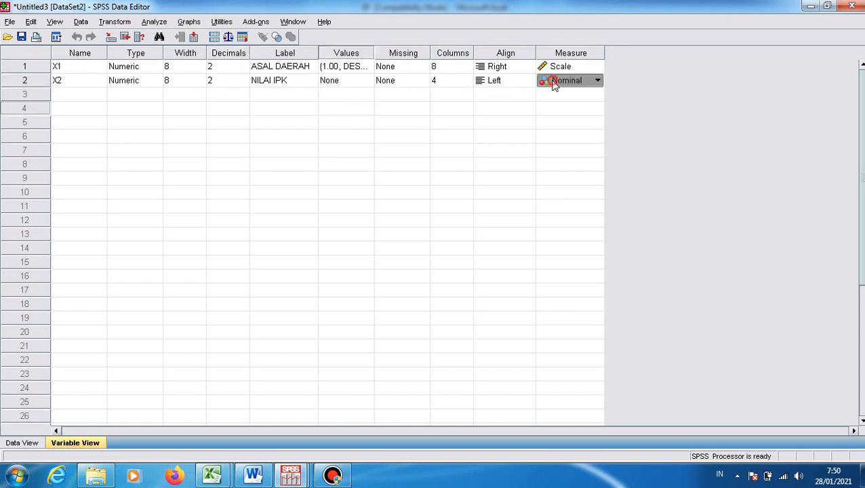
pyautogui.click(597, 82)
pyautogui.click(561, 95)
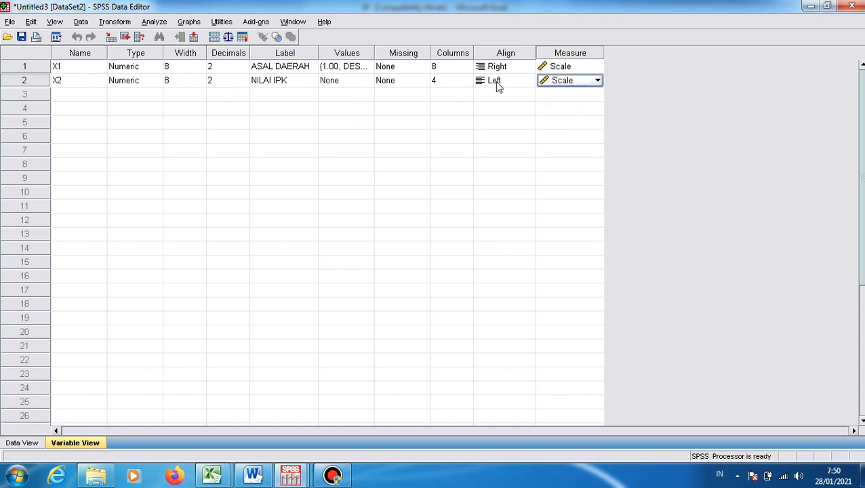
pyautogui.click(161, 24)
pyautogui.moveTo(197, 81)
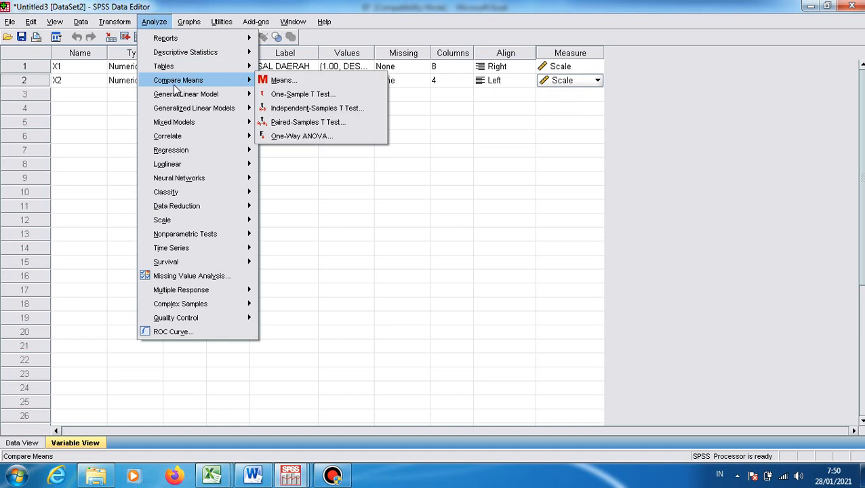
pyautogui.click(287, 136)
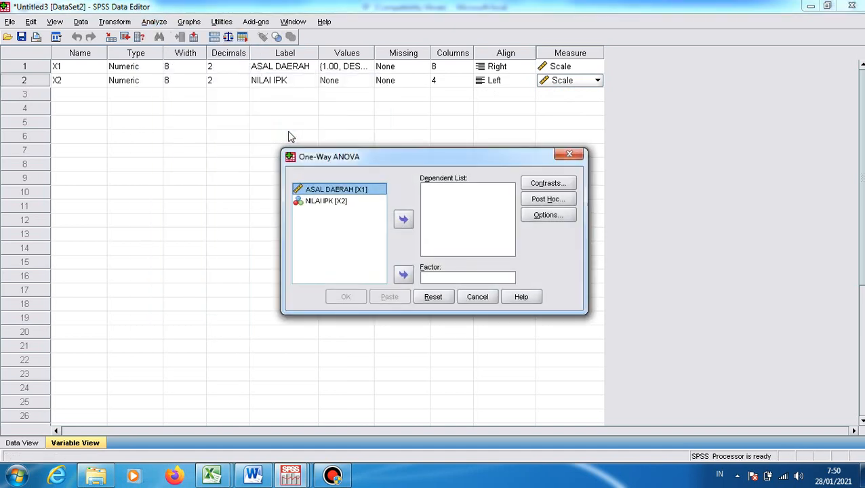
pyautogui.click(344, 204)
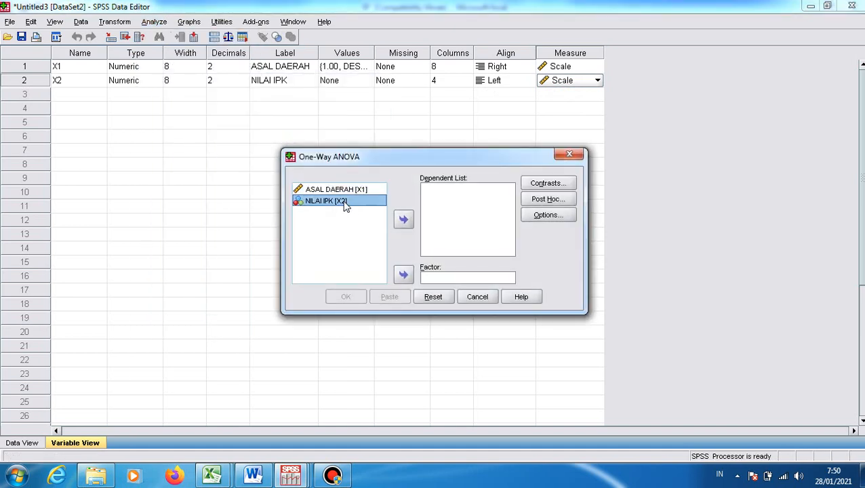
pyautogui.click(567, 154)
# Set up a One-Way ANOVA with NILAI IPK [X2] as the dependent variable and ASAL DAERAH [X1] as the factor
pyautogui.click(455, 205)
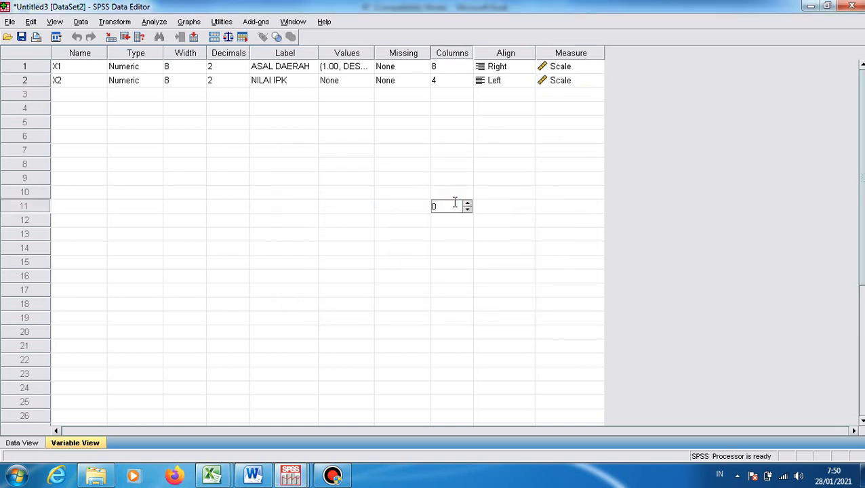
pyautogui.click(153, 21)
pyautogui.moveTo(173, 81)
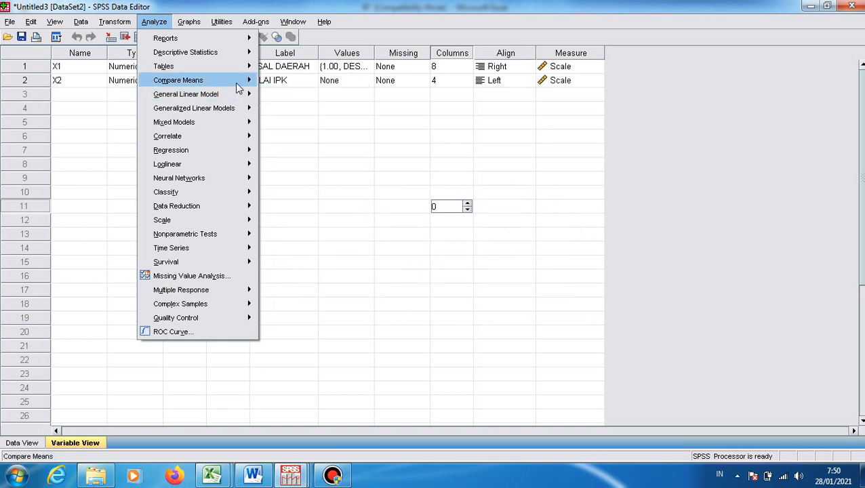
pyautogui.click(298, 136)
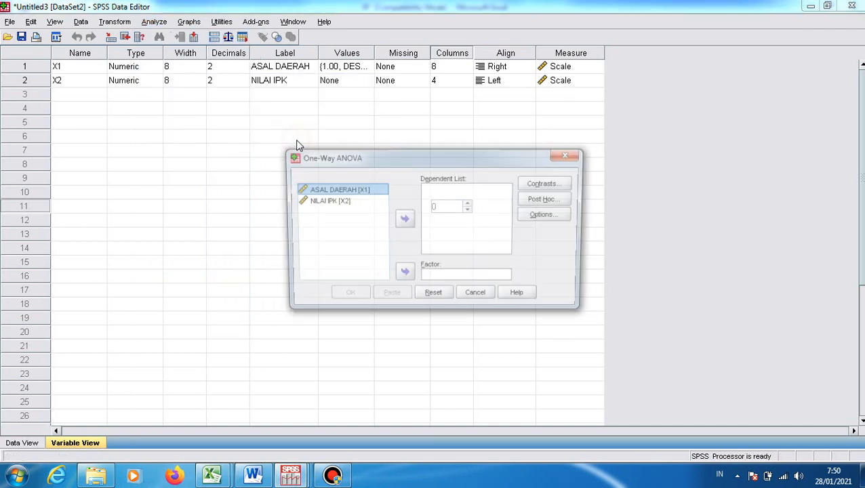
pyautogui.click(330, 203)
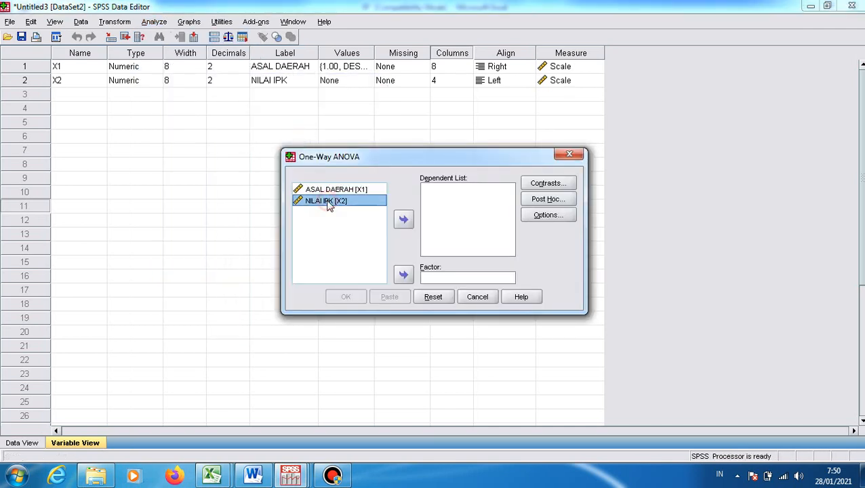
pyautogui.click(403, 219)
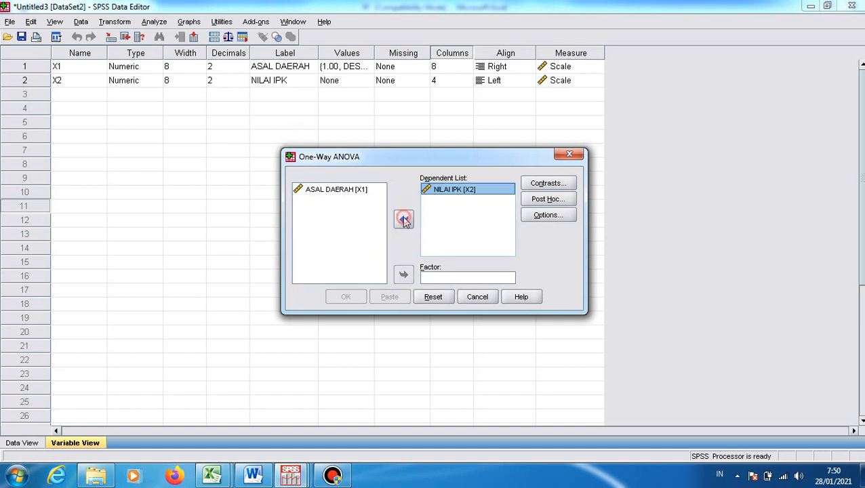
pyautogui.click(353, 191)
pyautogui.click(403, 274)
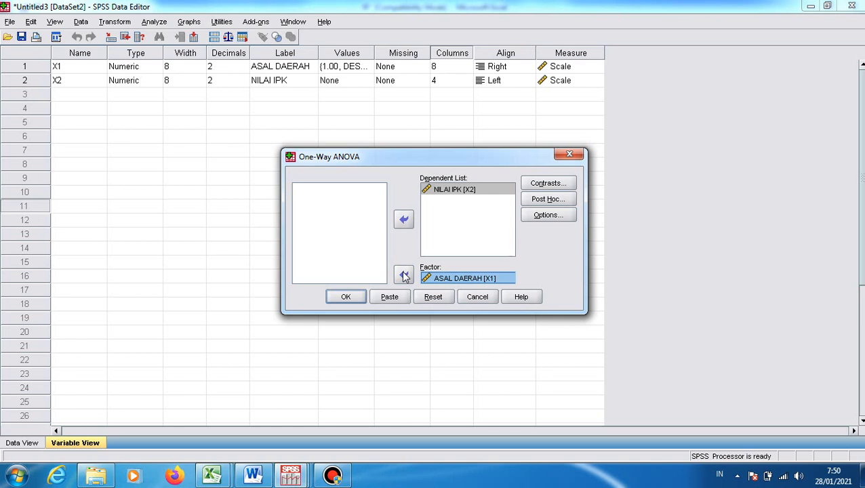
# Add the LSD post hoc multiple comparison to the One-Way ANOVA
pyautogui.click(544, 200)
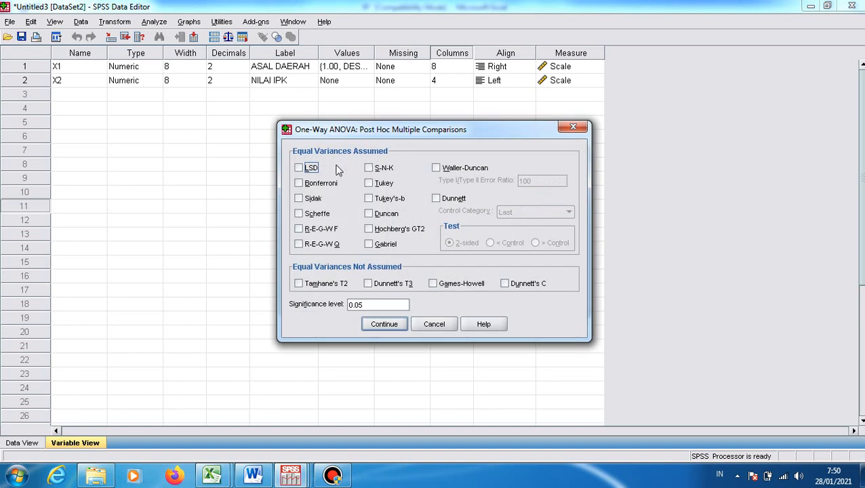
pyautogui.click(298, 168)
pyautogui.click(385, 324)
# Include the homogeneity of variance test in the One-Way ANOVA statistics and run the analysis
pyautogui.click(552, 216)
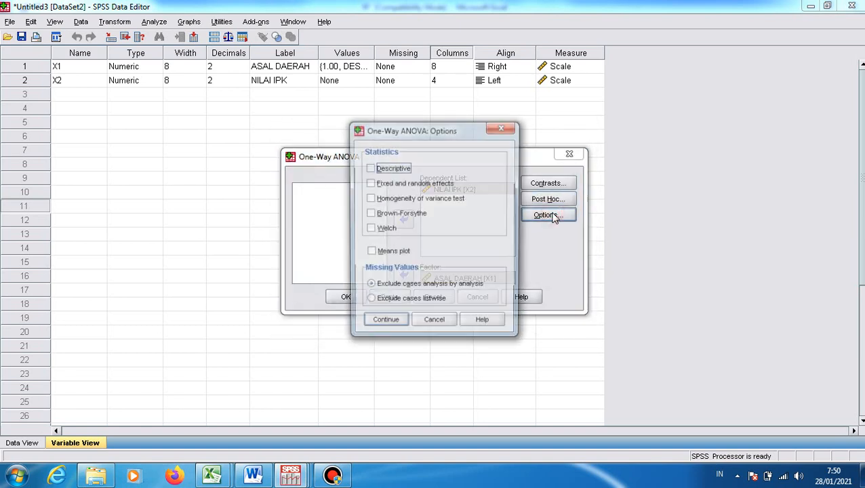
pyautogui.click(368, 198)
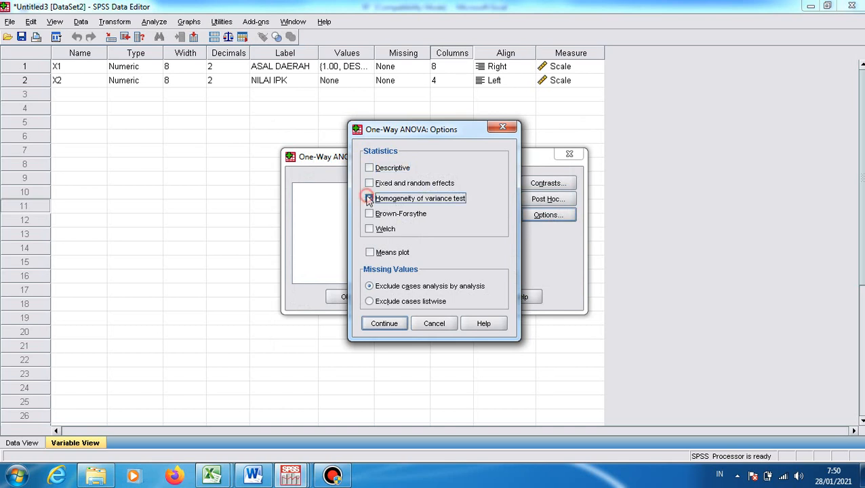
pyautogui.click(378, 324)
pyautogui.click(351, 300)
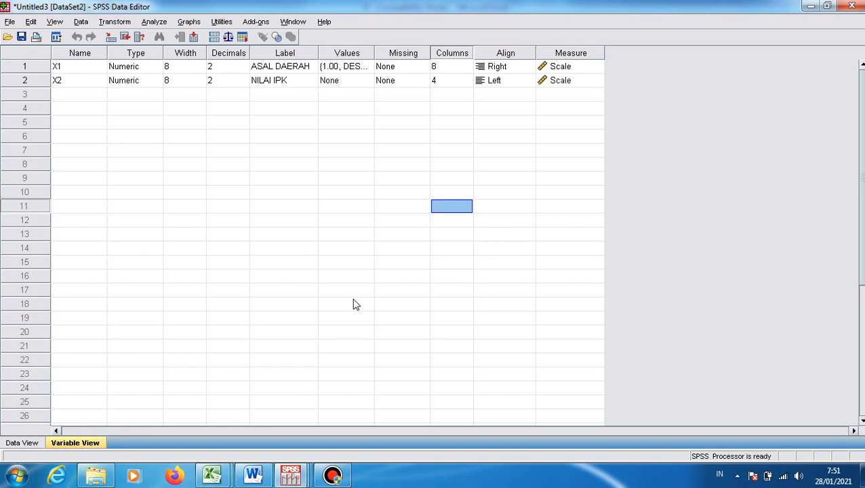
# Examine the Oneway results in the Output1 viewer: homogeneity of variances, ANOVA and LSD multiple comparisons, dismissing the Windows color scheme prompt
pyautogui.click(293, 477)
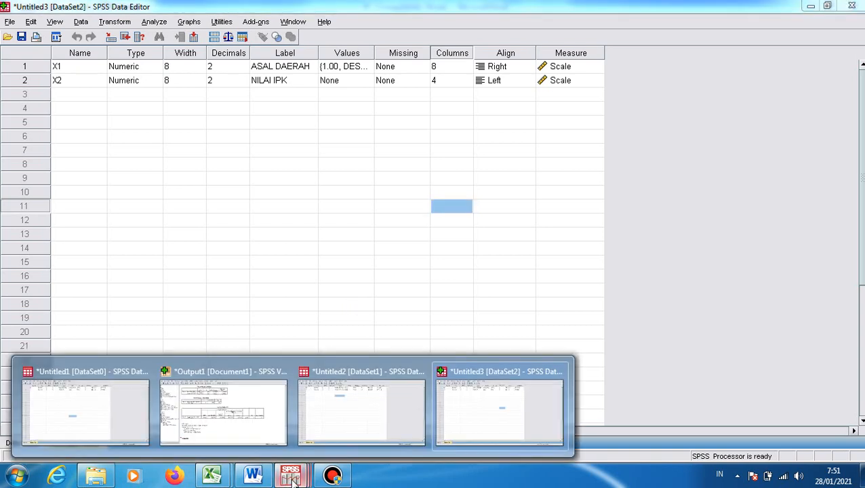
pyautogui.click(262, 431)
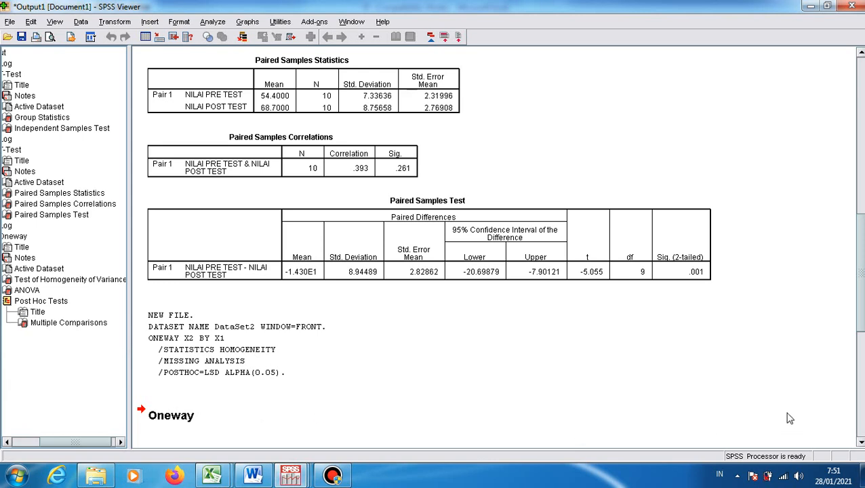
pyautogui.moveTo(860, 282); pyautogui.dragTo(857, 410)
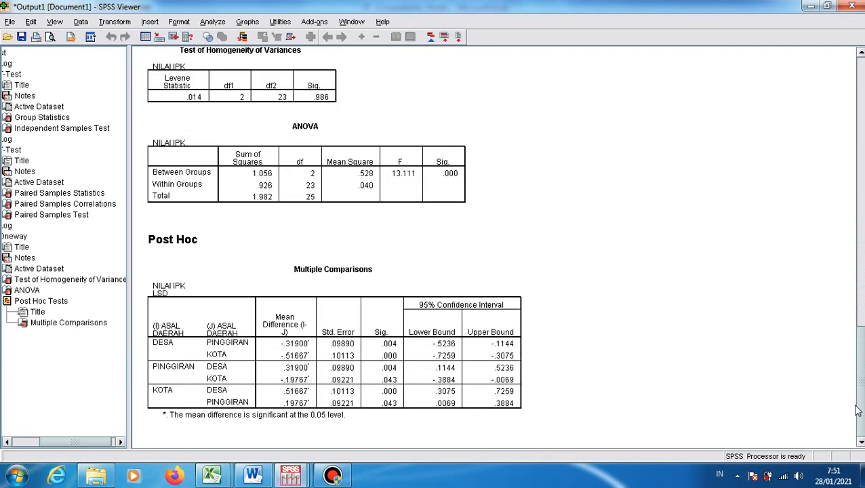
pyautogui.click(861, 331)
pyautogui.moveTo(862, 395); pyautogui.dragTo(862, 374)
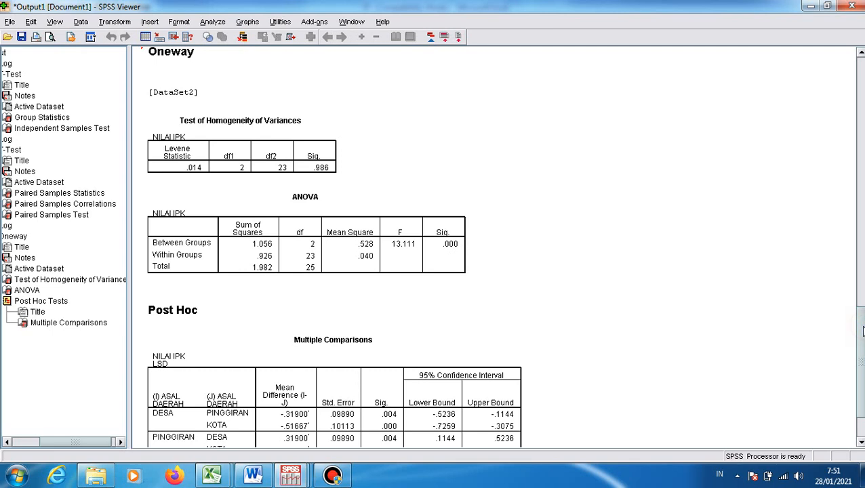
pyautogui.moveTo(862, 330); pyautogui.dragTo(863, 357)
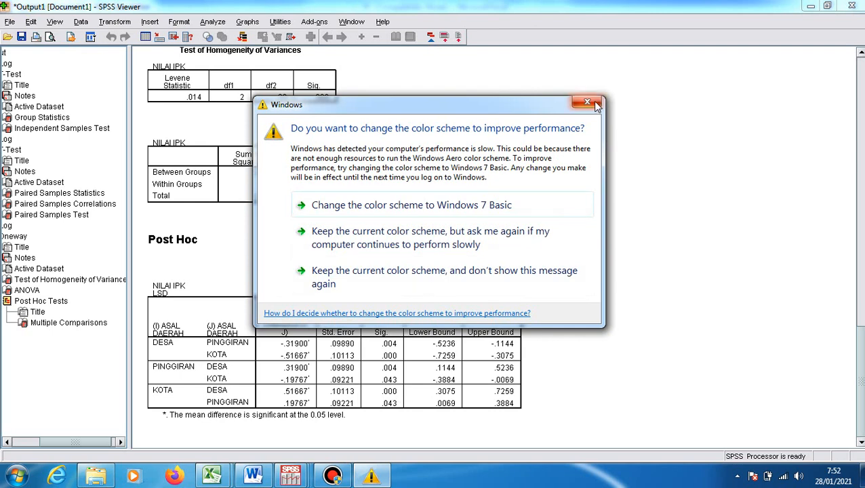
pyautogui.click(595, 105)
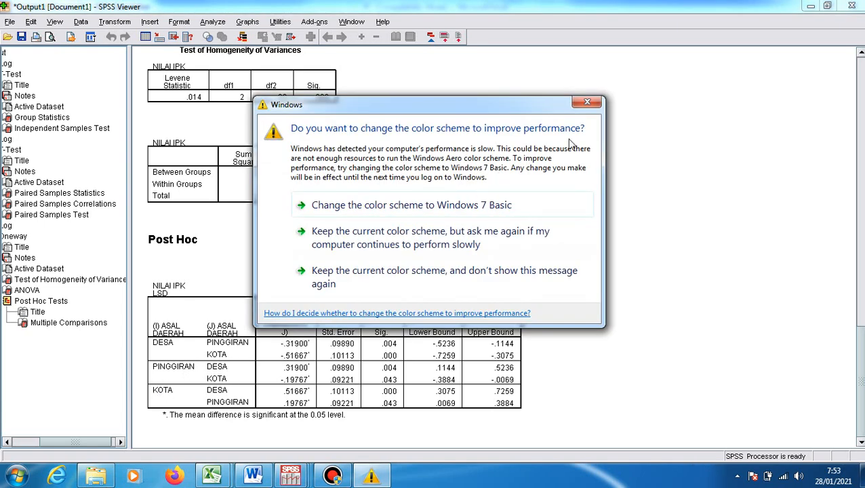
pyautogui.click(586, 103)
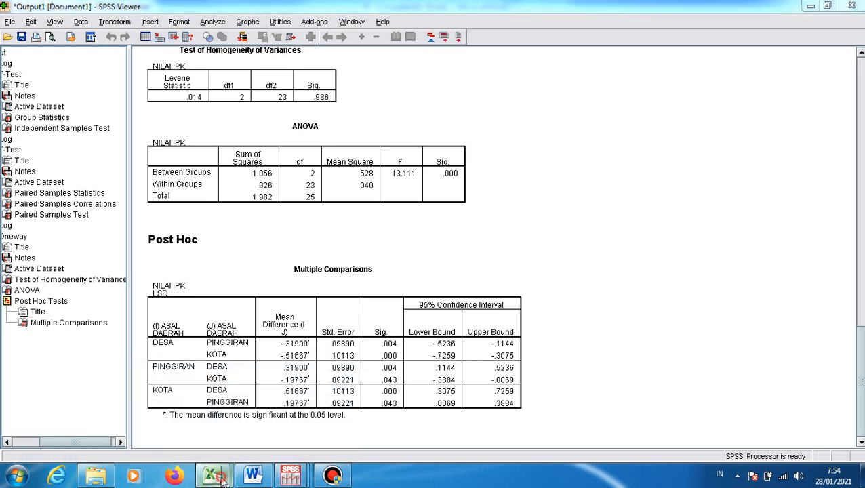
# Look at the one-way ANOVA data in Excel workbook 97 and switch to the Word report LAPORAN PENELITIAN KOMPARASI
pyautogui.moveTo(212, 474)
pyautogui.click(193, 441)
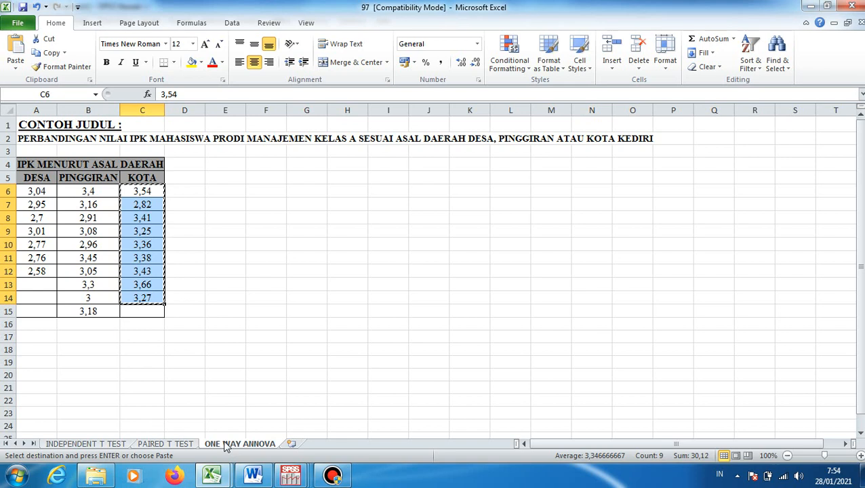
pyautogui.click(211, 474)
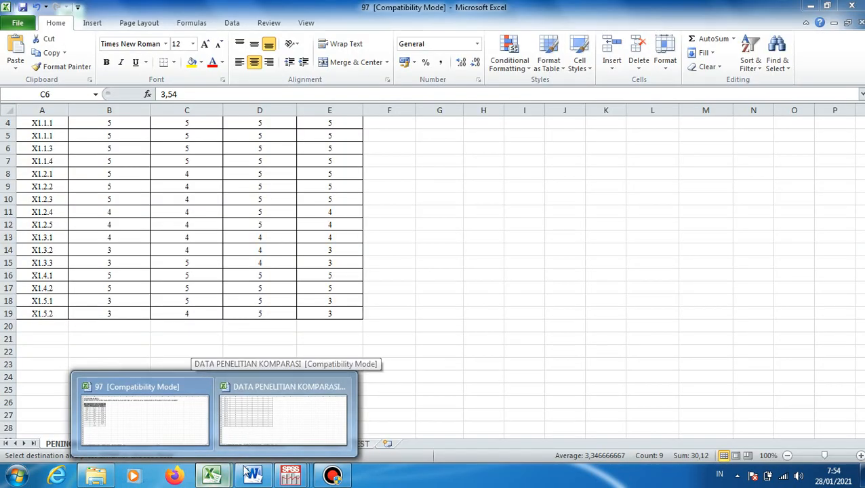
pyautogui.click(250, 476)
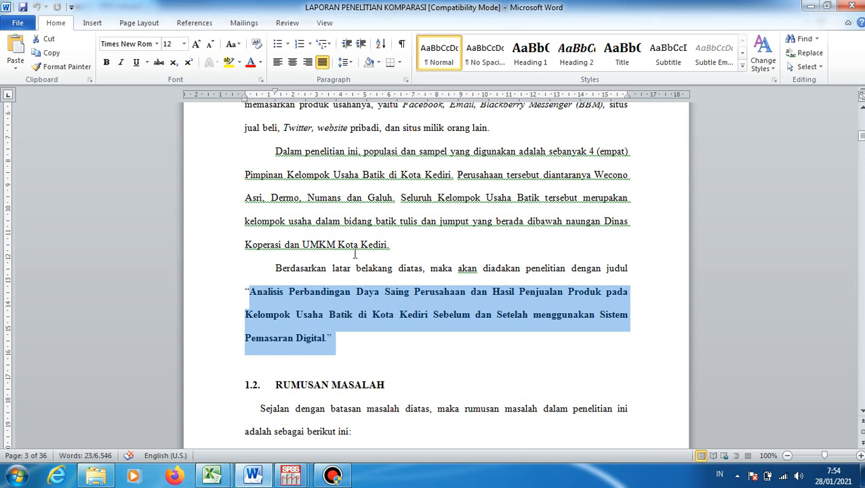